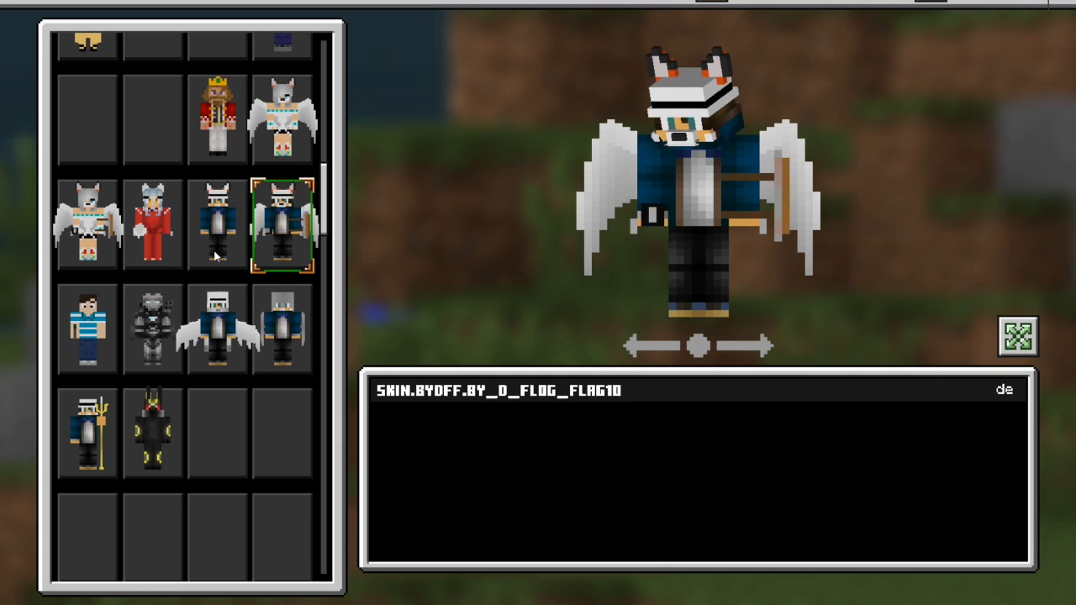
# Browse the skinpack.ByDFF skins and preview the Inuyasha, SnowGolem and Prawn characters.
pyautogui.scroll(-4, 159, 310)
pyautogui.scroll(-1, 213, 371)
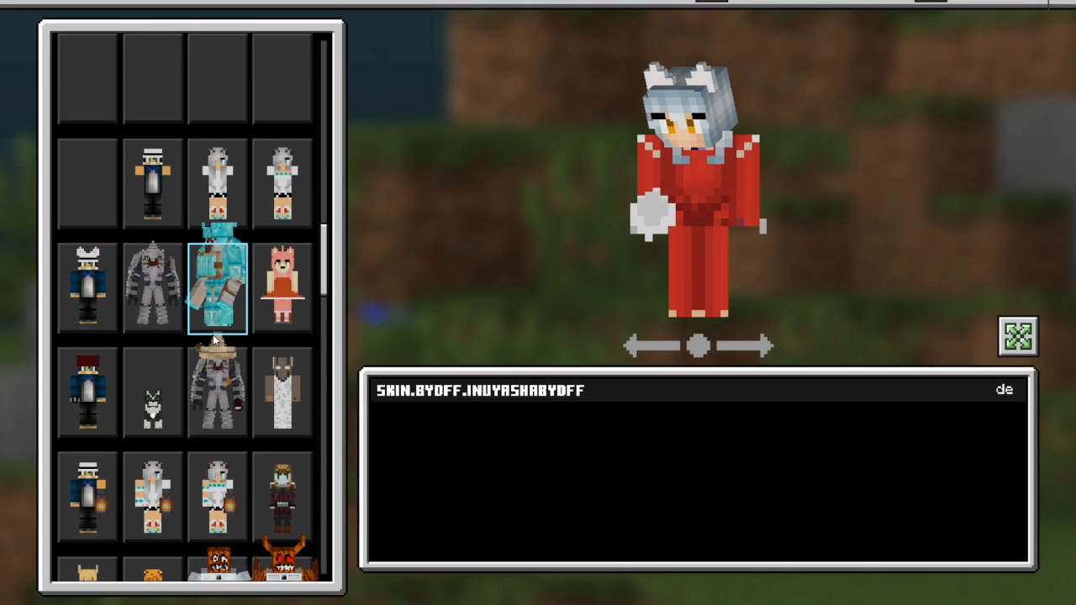
pyautogui.click(214, 334)
pyautogui.scroll(-4, 214, 336)
pyautogui.click(215, 338)
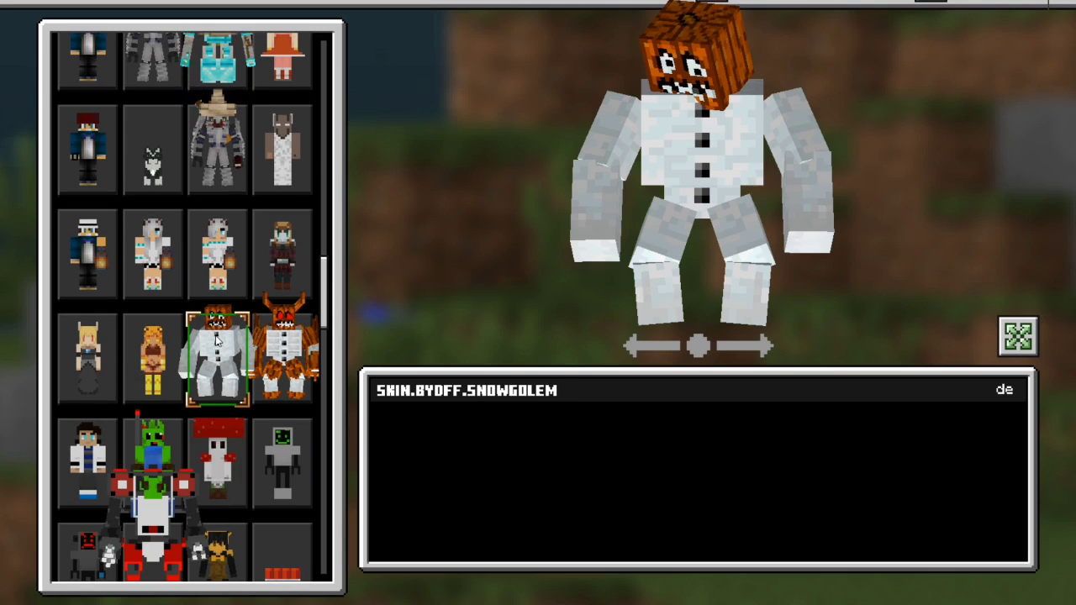
pyautogui.scroll(-2, 216, 340)
pyautogui.click(151, 323)
pyautogui.click(153, 454)
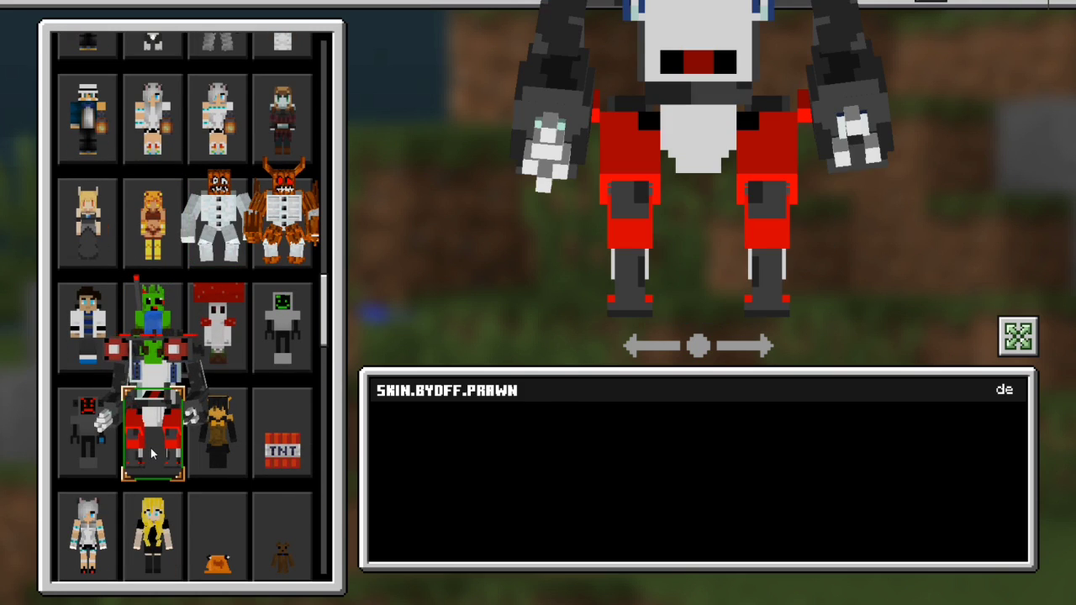
# Look through the remaining skins to the end of the pack and preview the red-haired Goku Thanos skin.
pyautogui.scroll(-6, 168, 446)
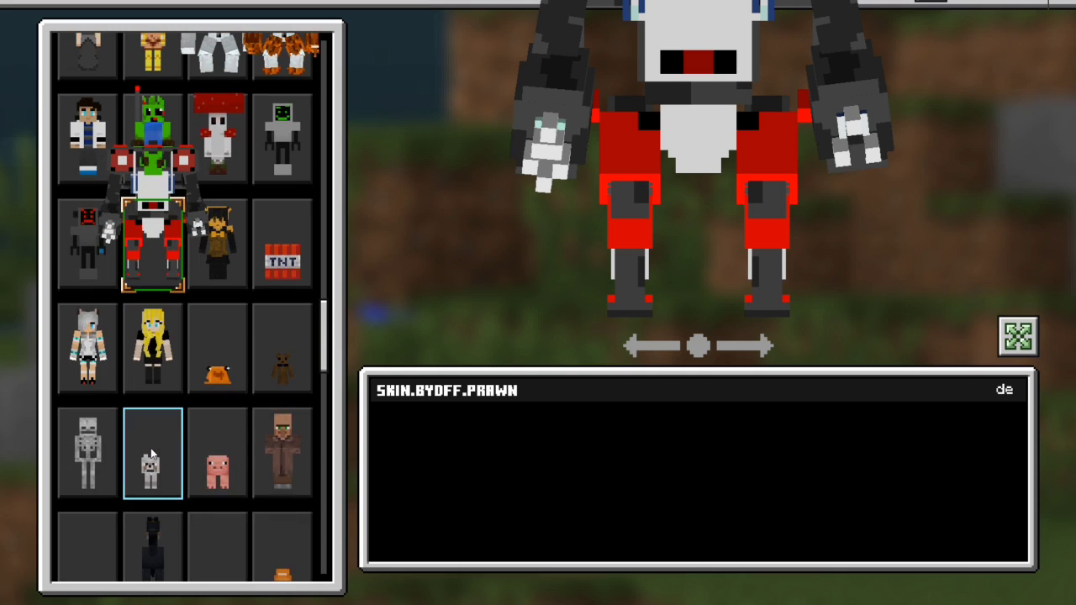
pyautogui.scroll(-12, 181, 437)
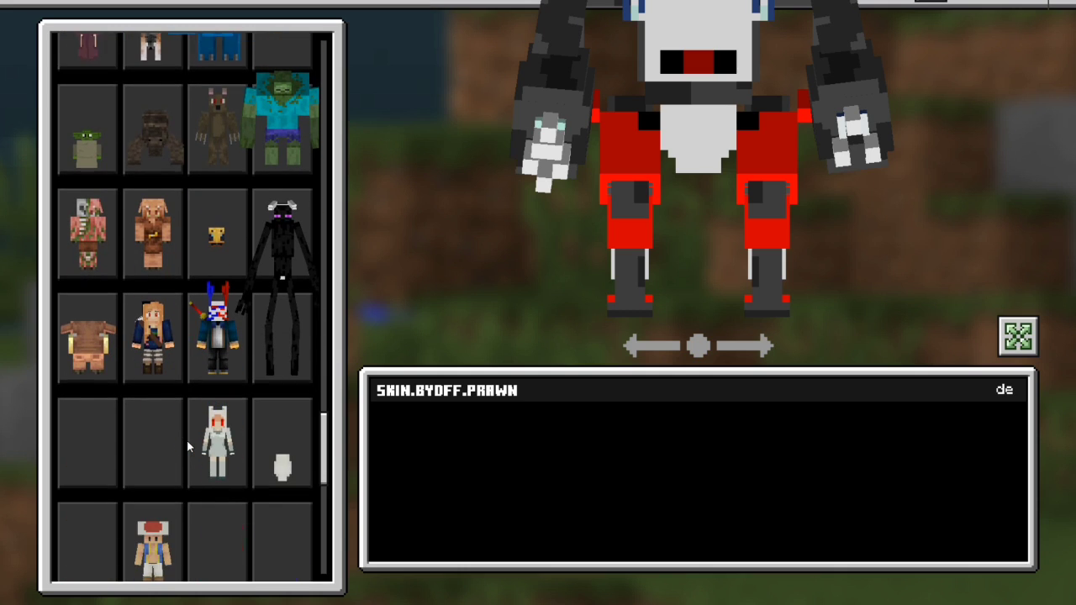
pyautogui.scroll(-6, 187, 448)
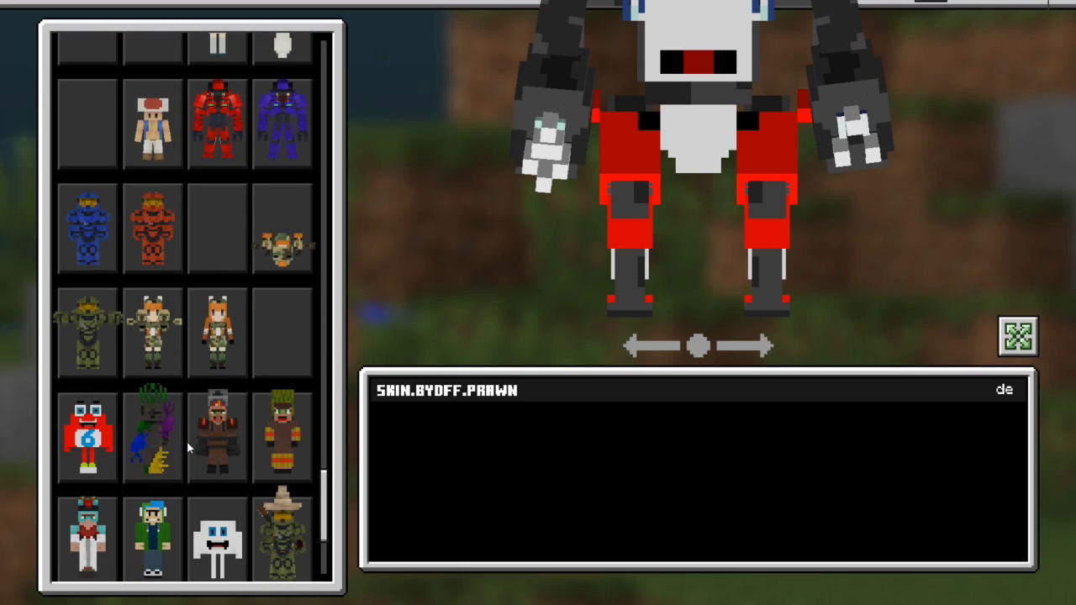
pyautogui.scroll(-5, 187, 442)
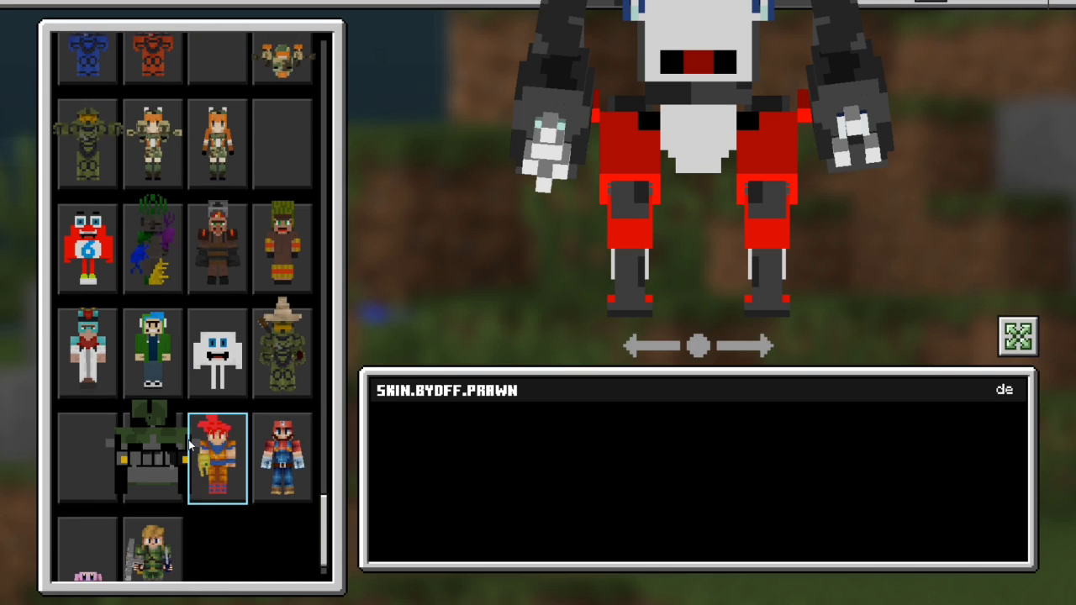
pyautogui.click(198, 432)
# Go back up through the skin pack and preview the red mushroom, UltraSnowGolem and astronaut skins.
pyautogui.scroll(2, 248, 427)
pyautogui.scroll(13, 248, 427)
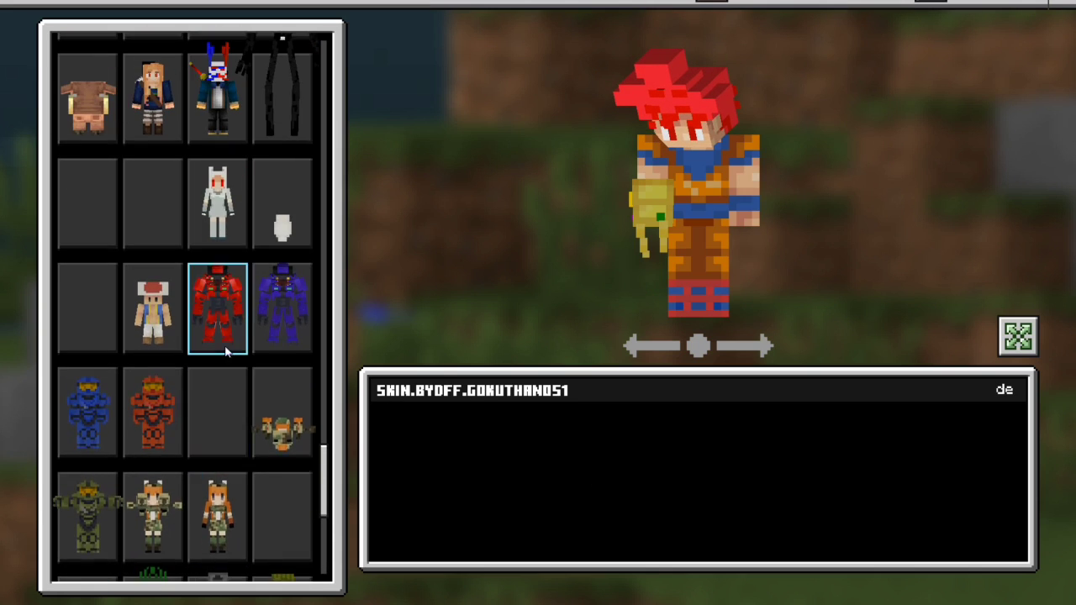
pyautogui.scroll(14, 224, 339)
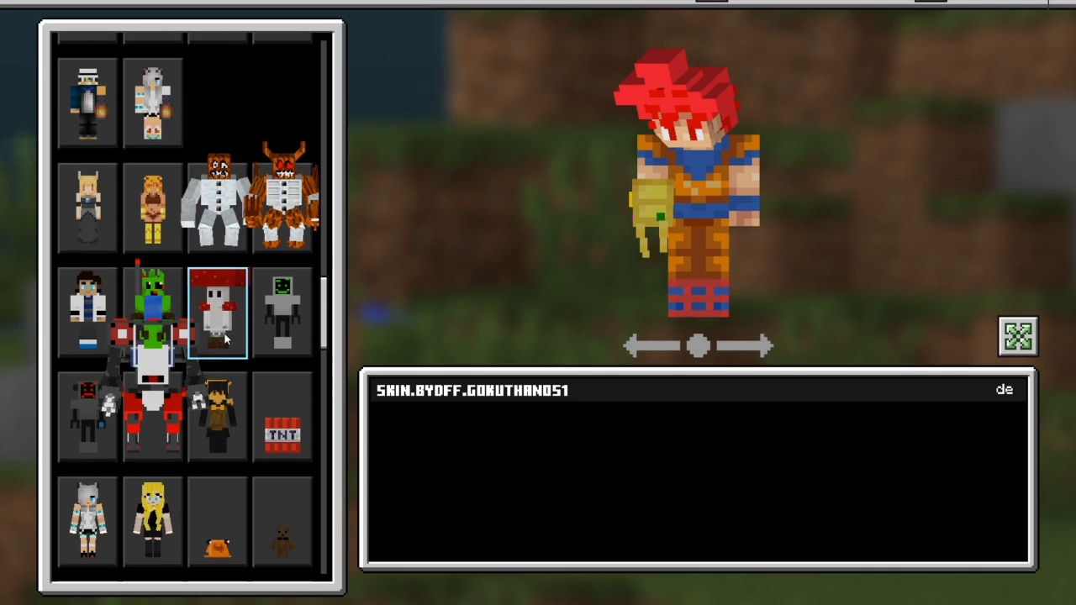
pyautogui.click(224, 336)
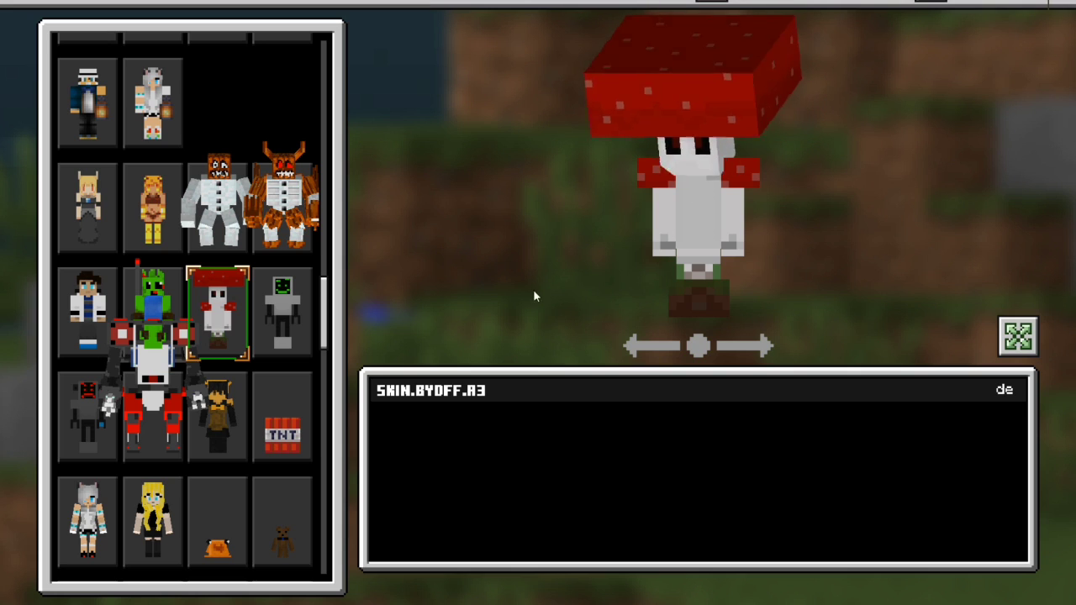
pyautogui.click(302, 202)
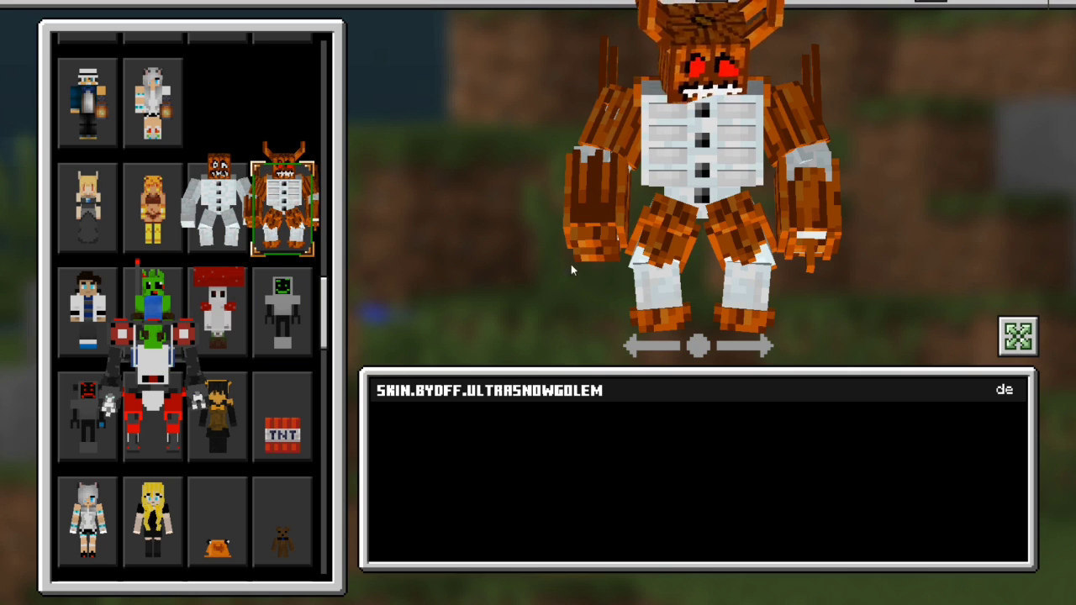
pyautogui.scroll(10, 304, 200)
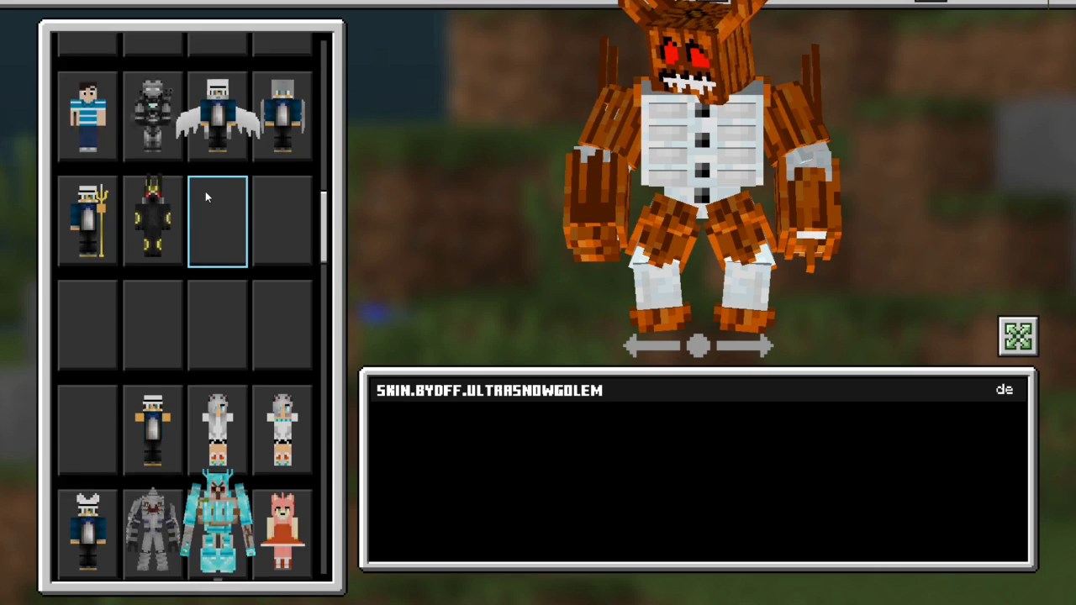
pyautogui.click(221, 306)
pyautogui.scroll(5, 231, 283)
# Leave the skin pack, collapse the owned skins list and exit Minecraft to the desktop.
pyautogui.press('Escape')
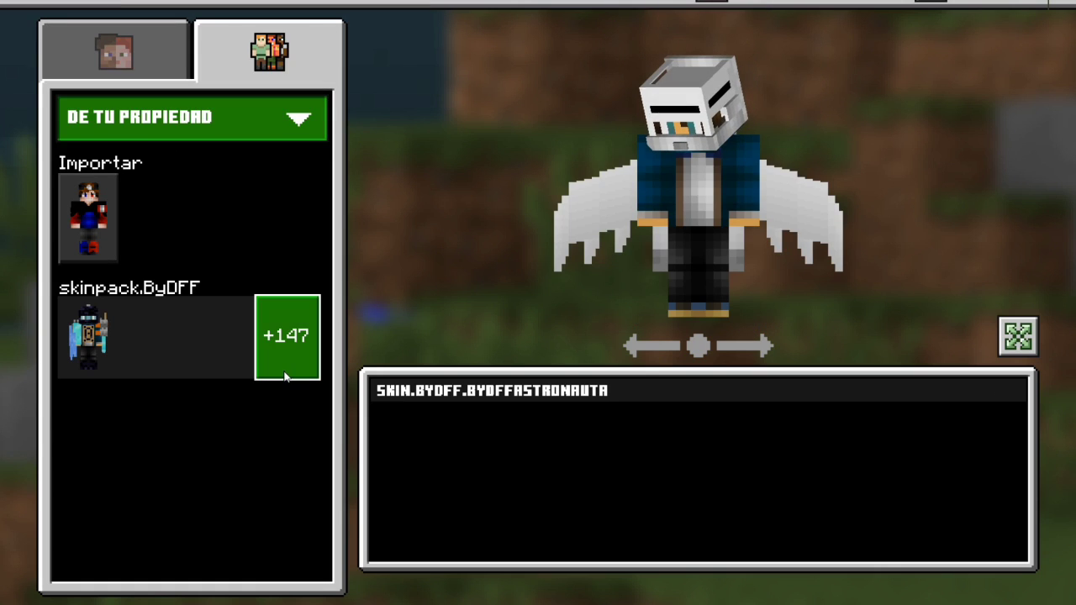
pyautogui.click(228, 110)
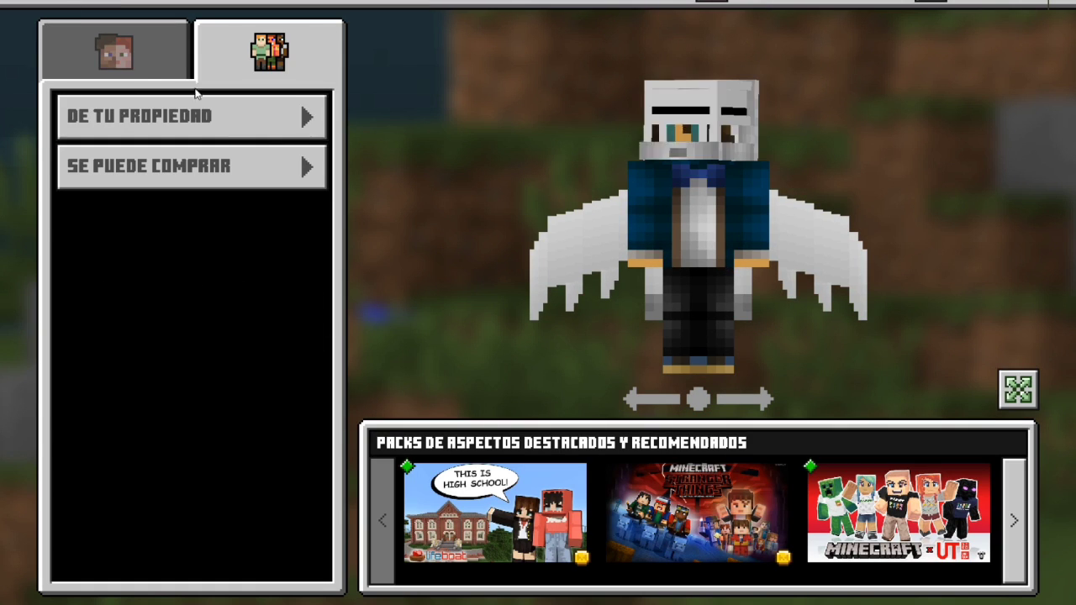
pyautogui.press('Escape')
pyautogui.press('Escape')
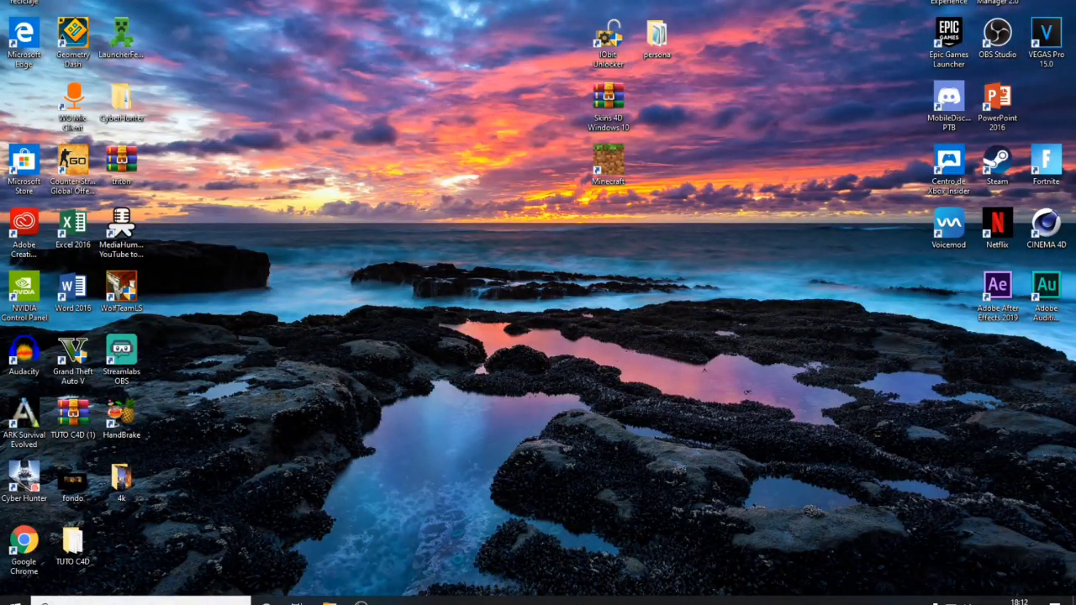
pyautogui.moveTo(553, 15); pyautogui.dragTo(627, 68)
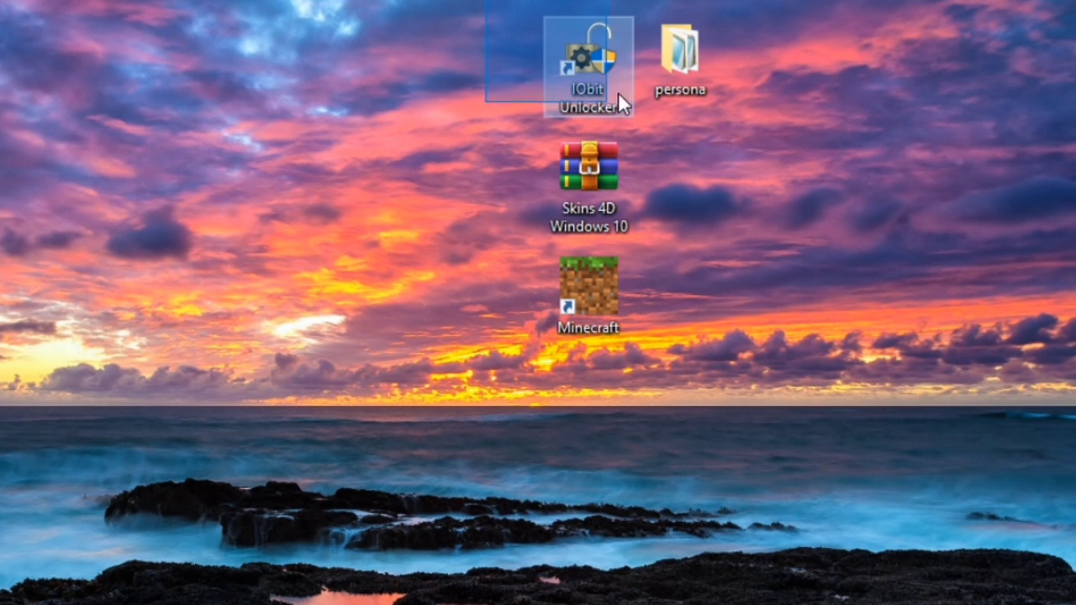
pyautogui.moveTo(623, 115); pyautogui.dragTo(580, 153)
pyautogui.moveTo(443, 135); pyautogui.dragTo(592, 417)
pyautogui.click(487, 466)
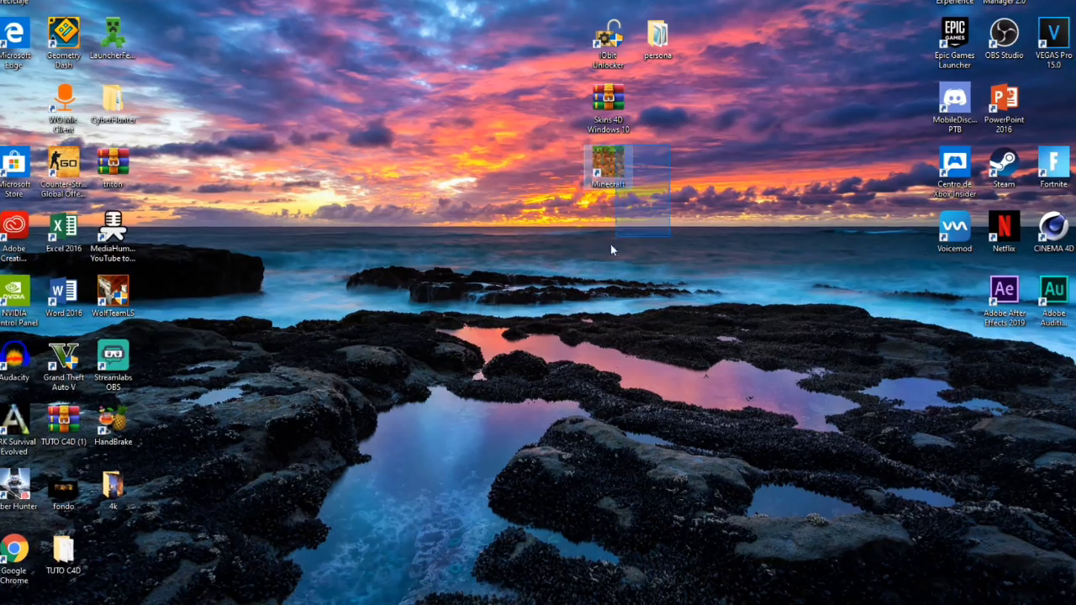
pyautogui.moveTo(610, 250); pyautogui.dragTo(603, 260)
pyautogui.moveTo(541, 15); pyautogui.dragTo(436, 198)
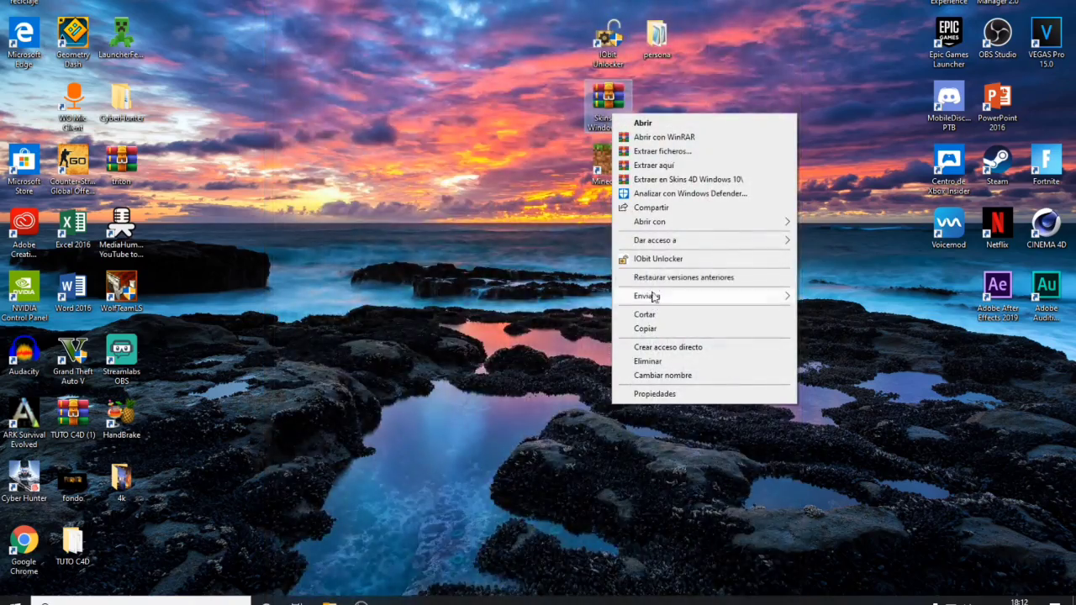
# Extract the Skins 4D Windows 10 archive onto the desktop, replacing all existing files, and check the images in the persona folder.
pyautogui.click(673, 166)
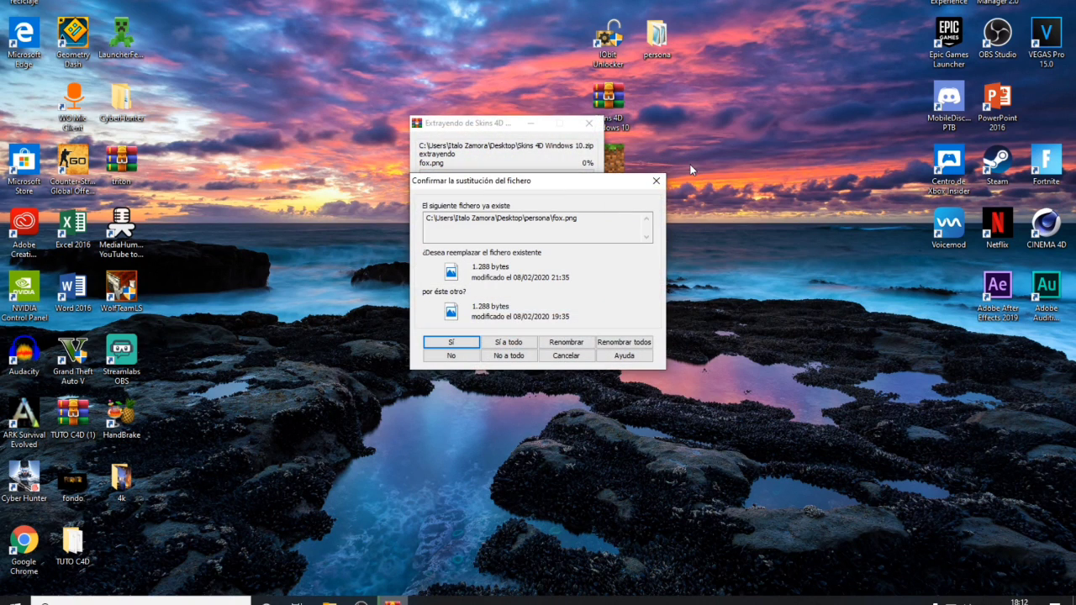
pyautogui.click(486, 343)
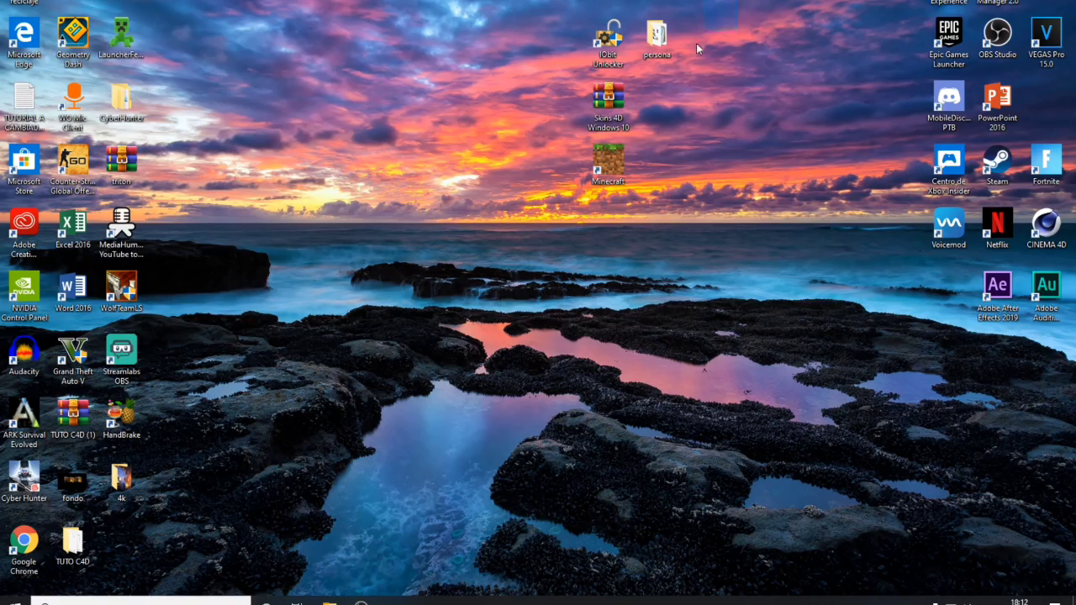
pyautogui.doubleClick(656, 46)
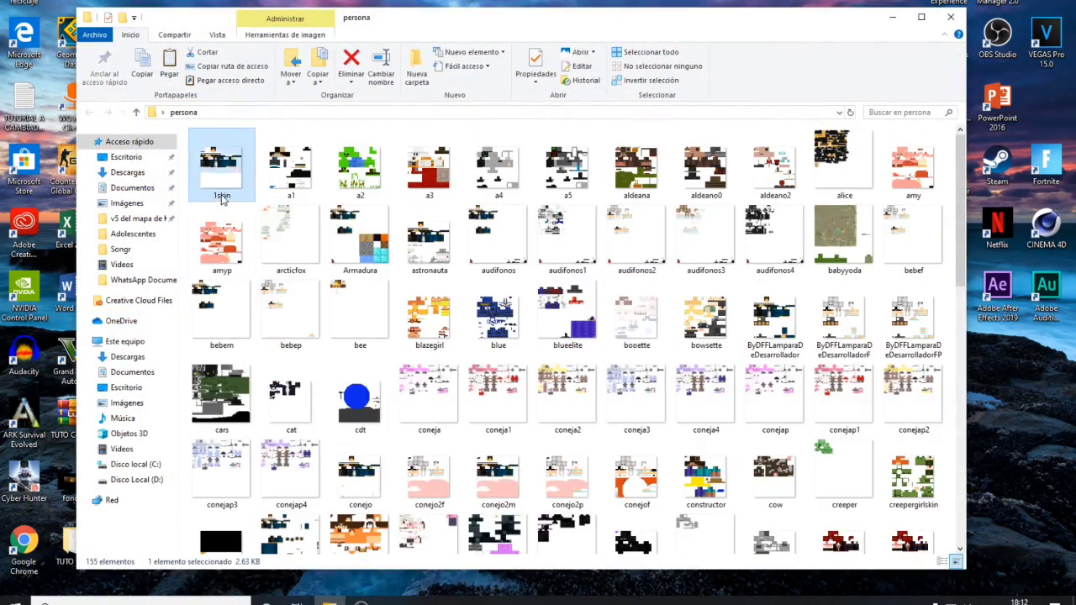
pyautogui.doubleClick(221, 168)
pyautogui.hotkey('alt', 'F4')
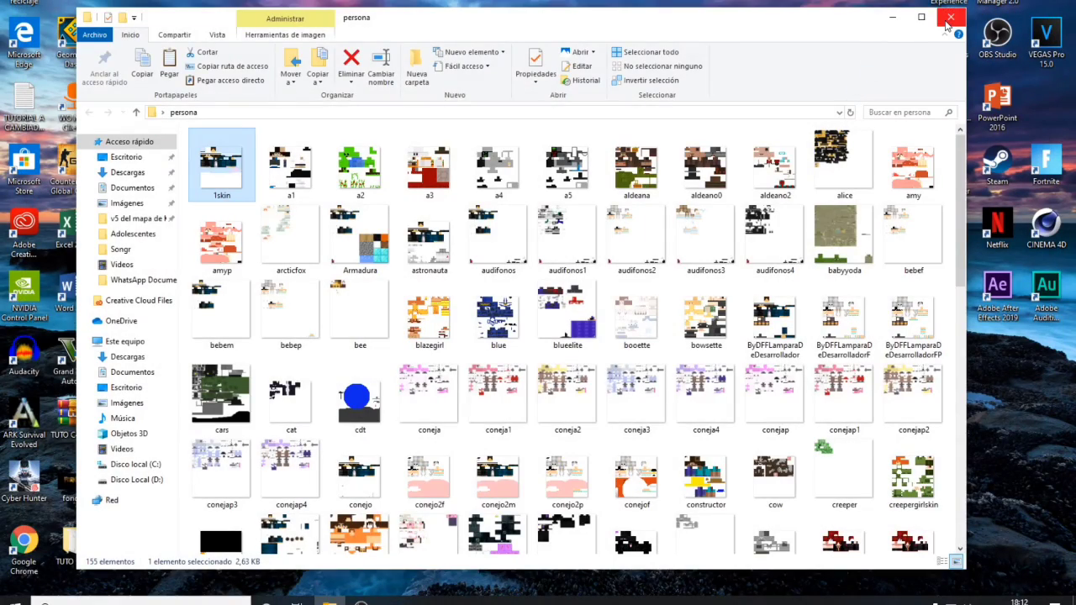
pyautogui.hotkey('alt', 'F4')
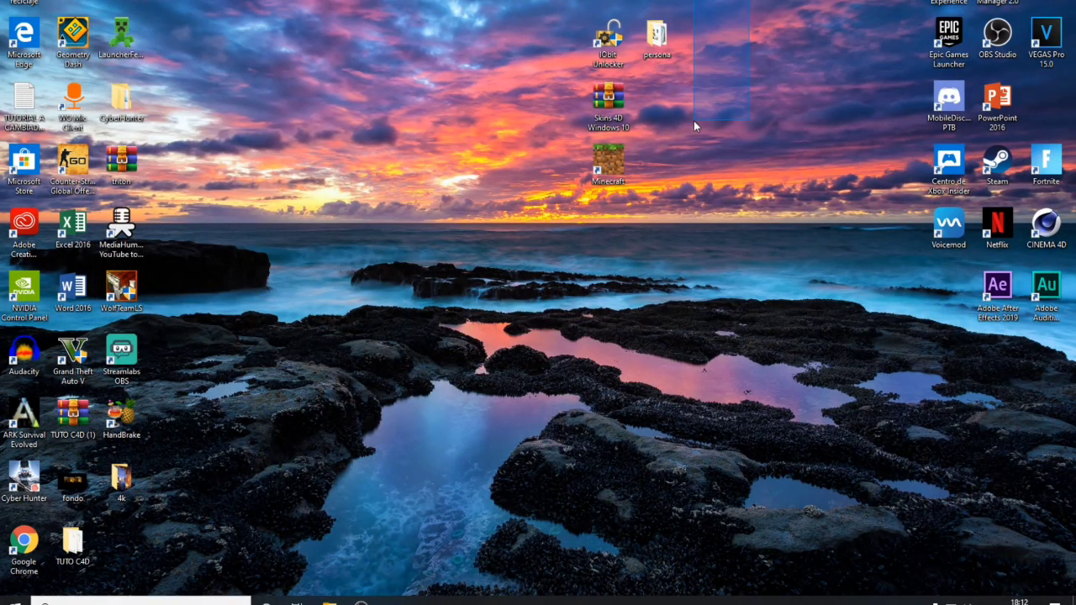
# Start IObit Unlocker and browse for an item to unlock, expanding Disco local (C:), the Archivos de programa folder and WindowsApps.
pyautogui.doubleClick(605, 60)
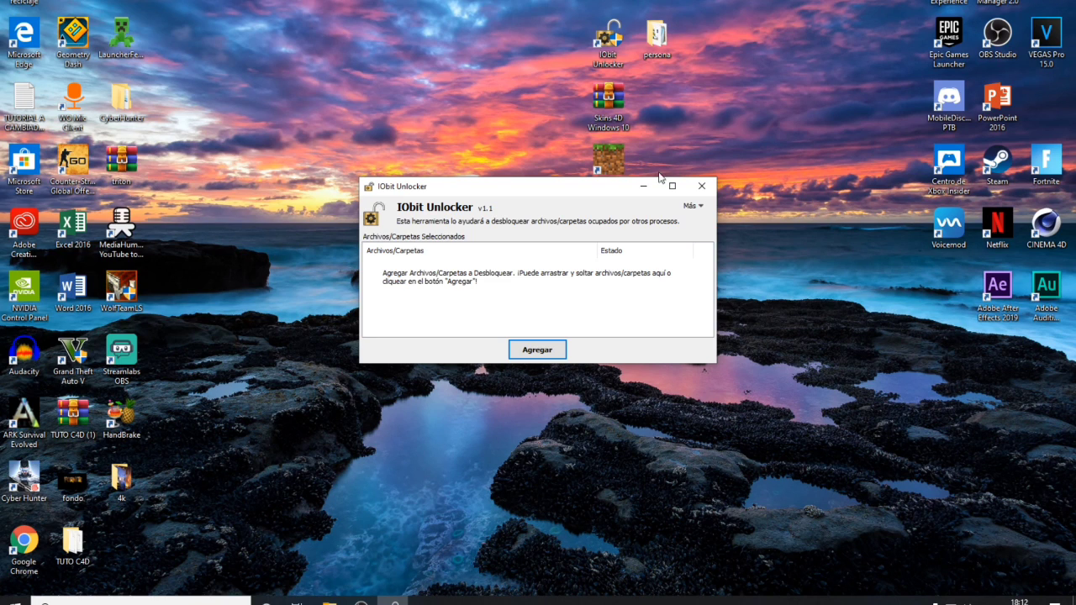
pyautogui.click(537, 350)
pyautogui.scroll(-1, 531, 341)
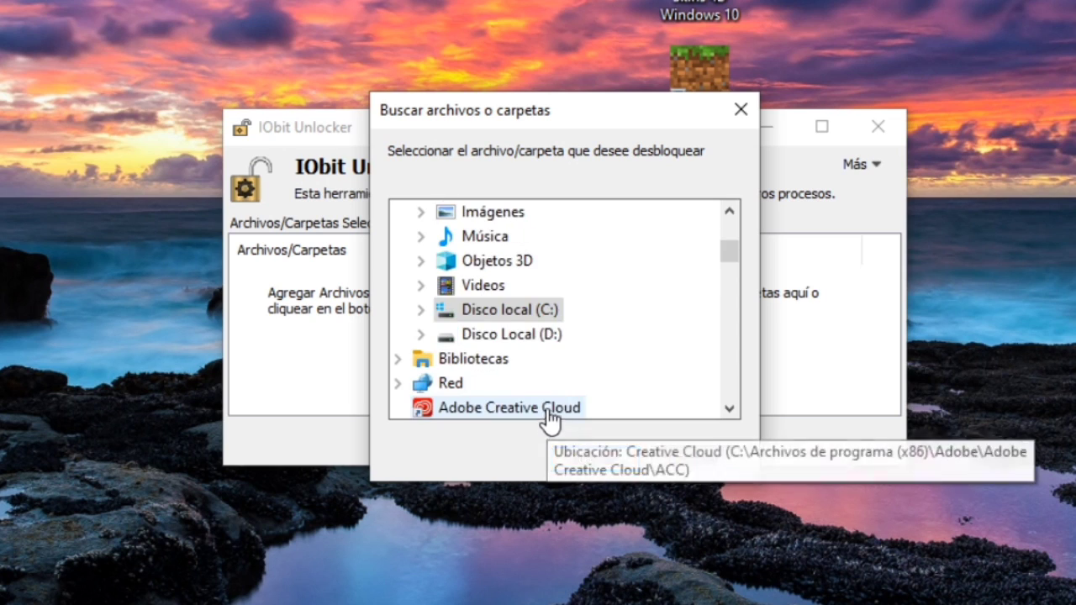
pyautogui.doubleClick(529, 312)
pyautogui.scroll(-4, 542, 332)
pyautogui.scroll(5, 559, 342)
pyautogui.doubleClick(565, 336)
pyautogui.scroll(-5, 613, 355)
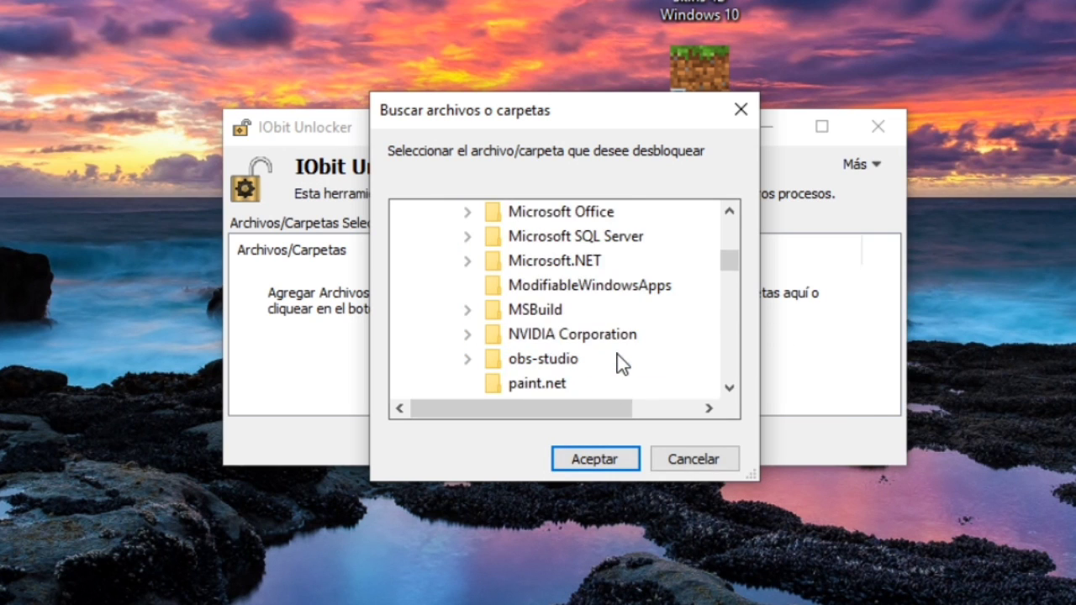
pyautogui.scroll(-4, 617, 361)
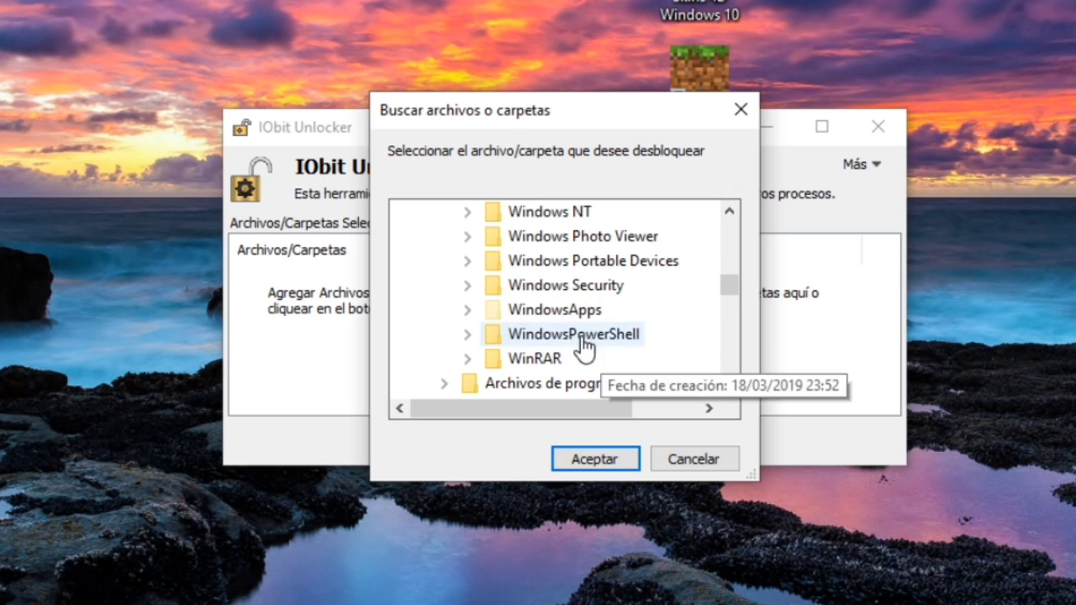
pyautogui.doubleClick(557, 317)
# Find and expand the Microsoft.MinecraftUWP_1.14.3002.0_x64 folder inside WindowsApps.
pyautogui.scroll(-9, 588, 332)
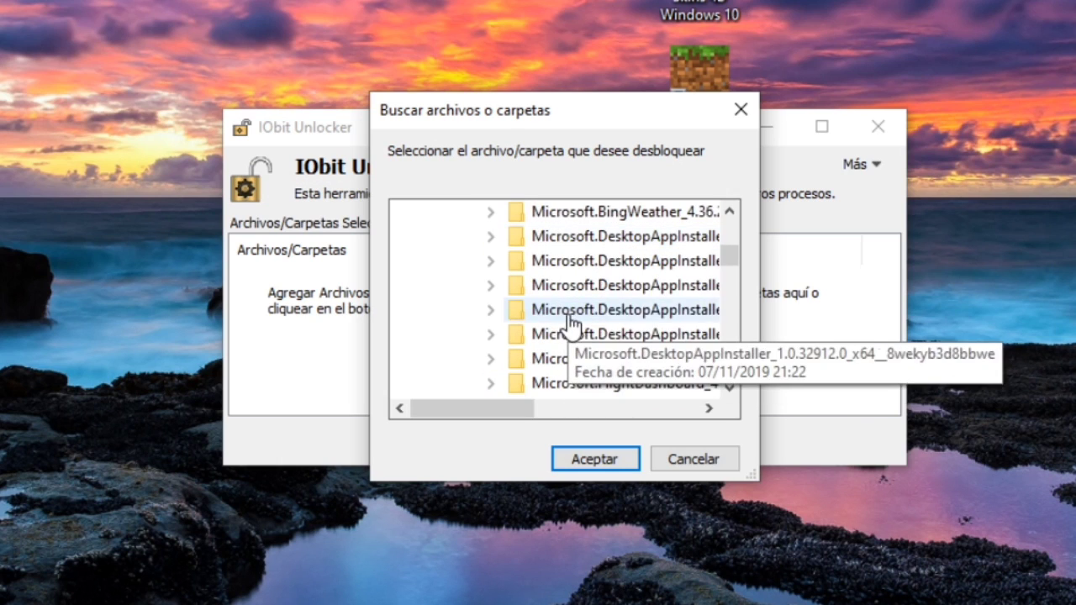
pyautogui.scroll(-3, 672, 351)
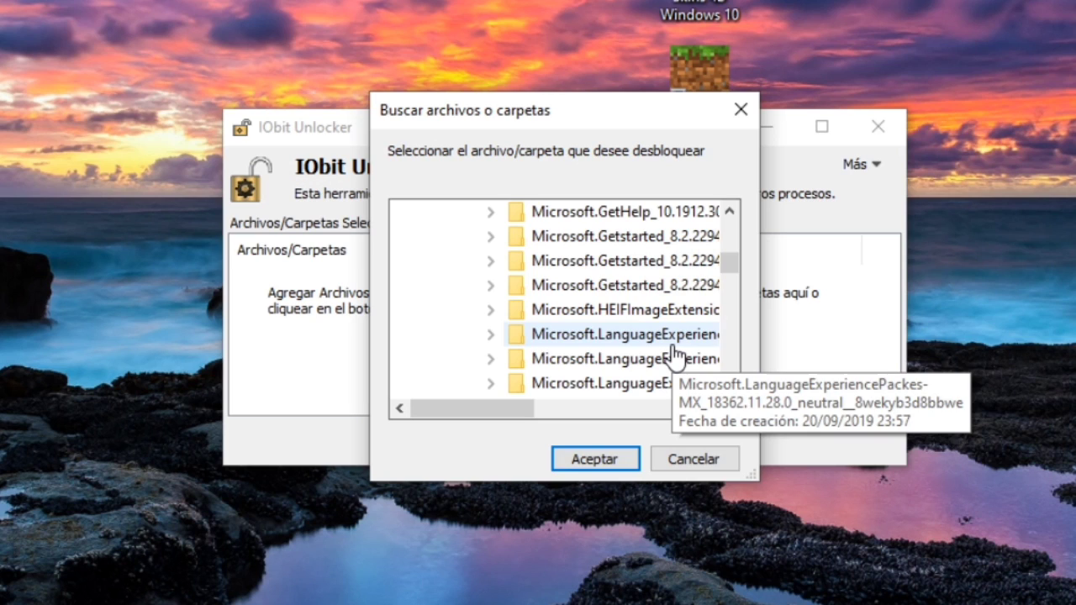
pyautogui.scroll(-5, 673, 353)
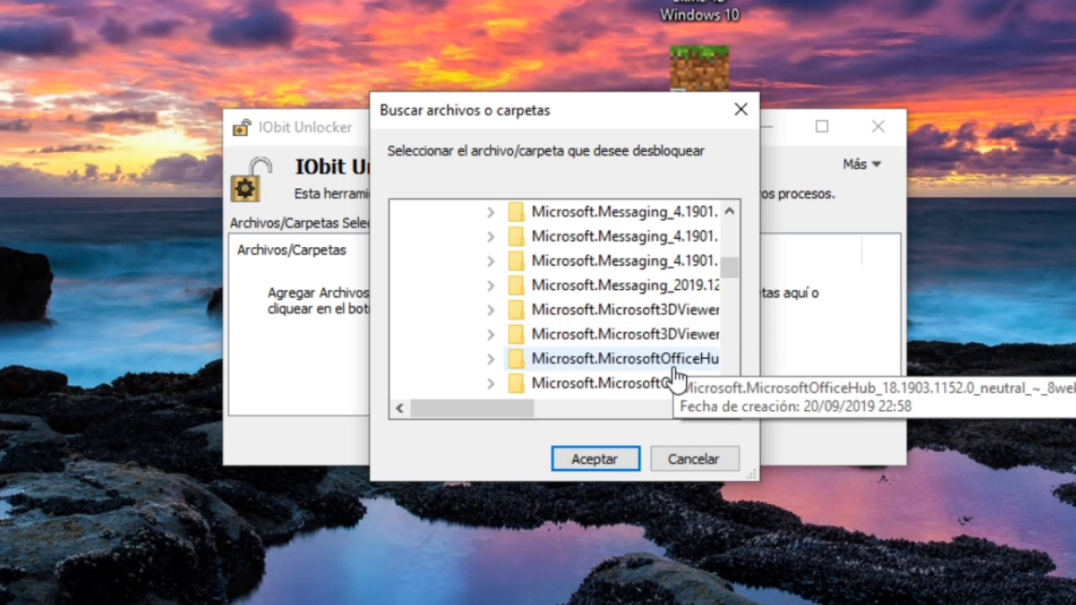
pyautogui.scroll(-2, 683, 372)
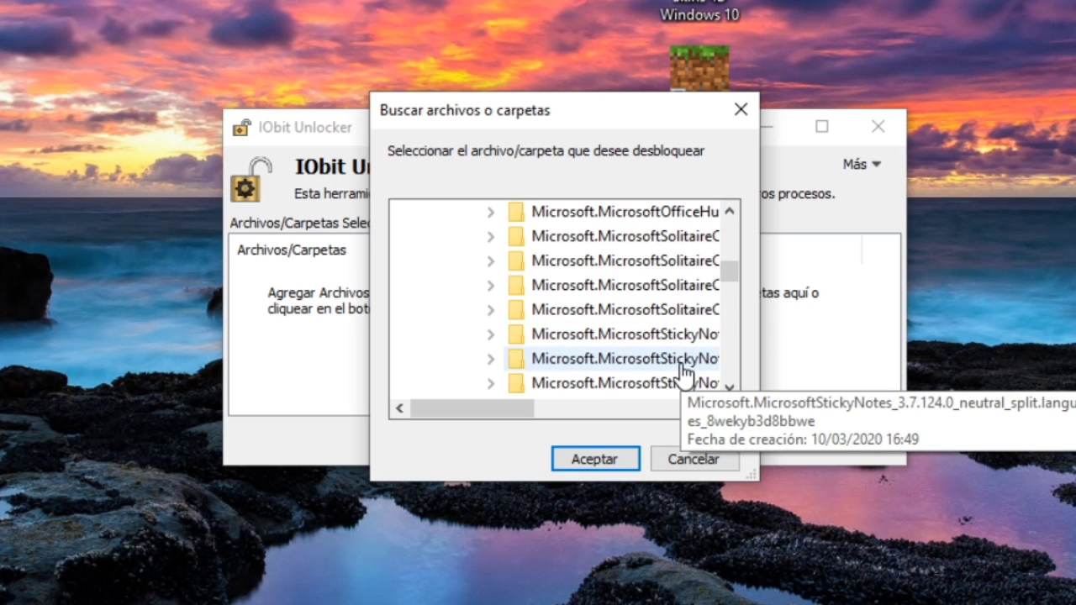
pyautogui.scroll(-1, 672, 371)
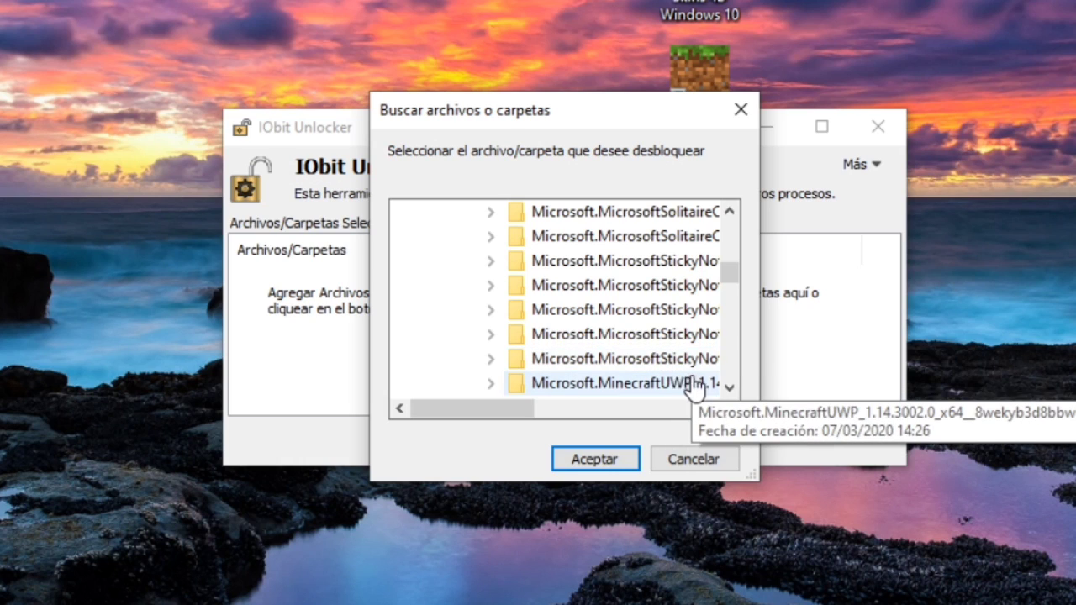
pyautogui.doubleClick(675, 387)
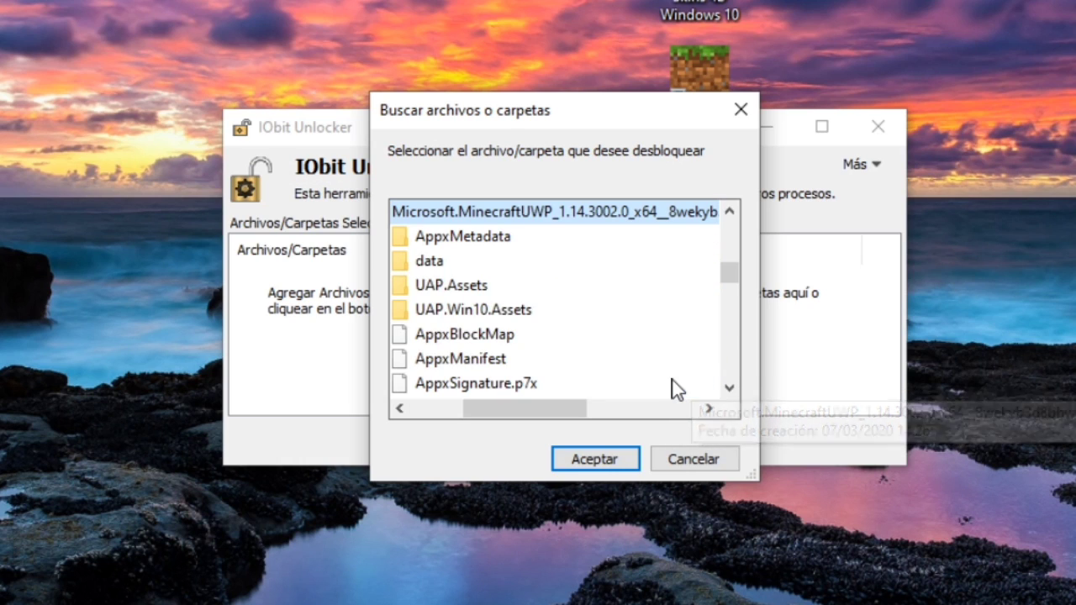
# Expand data and skin_packs in the Minecraft package and add its persona folder to the unlock list.
pyautogui.doubleClick(435, 264)
pyautogui.scroll(-3, 579, 394)
pyautogui.scroll(1, 586, 327)
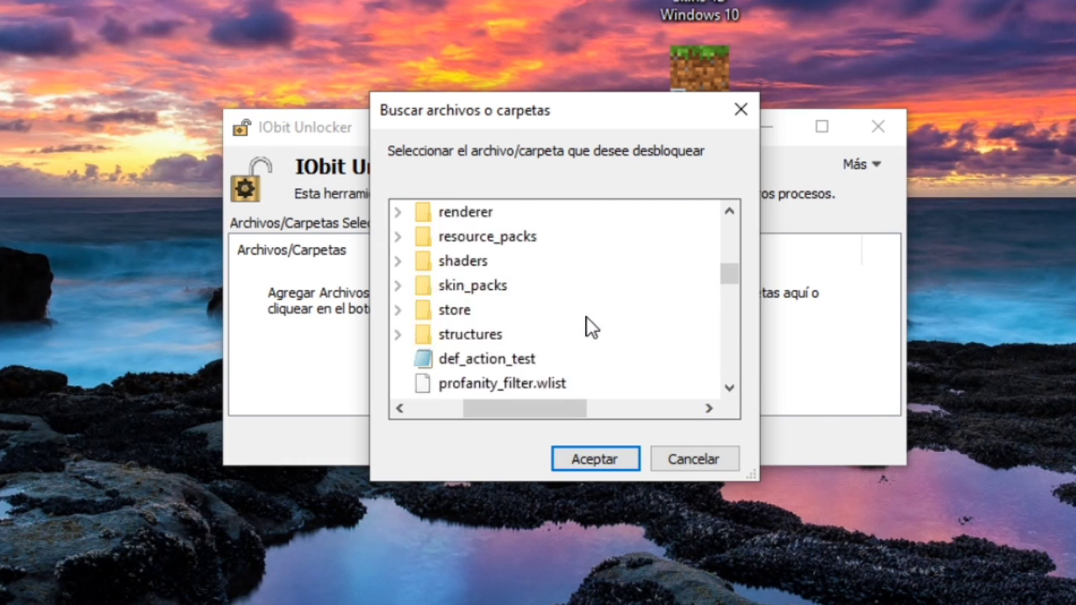
pyautogui.doubleClick(467, 286)
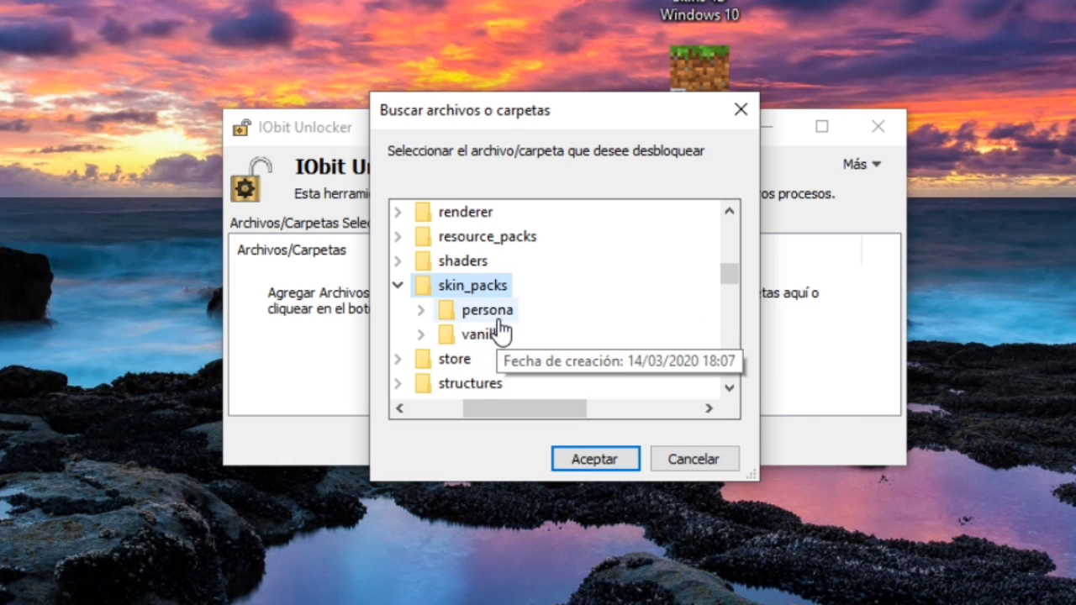
pyautogui.doubleClick(501, 318)
pyautogui.scroll(2, 497, 312)
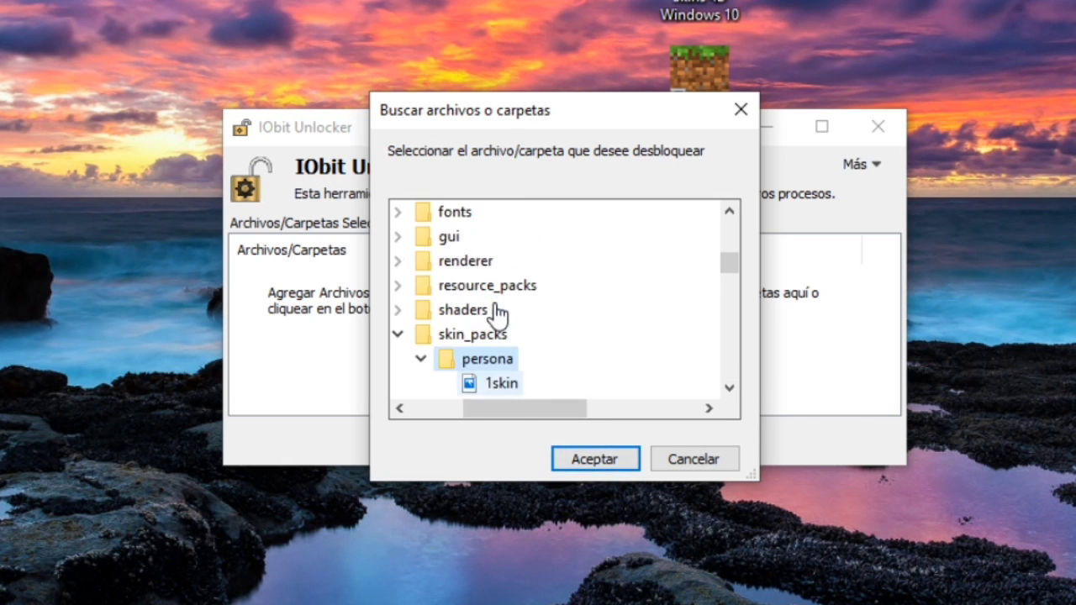
pyautogui.click(599, 460)
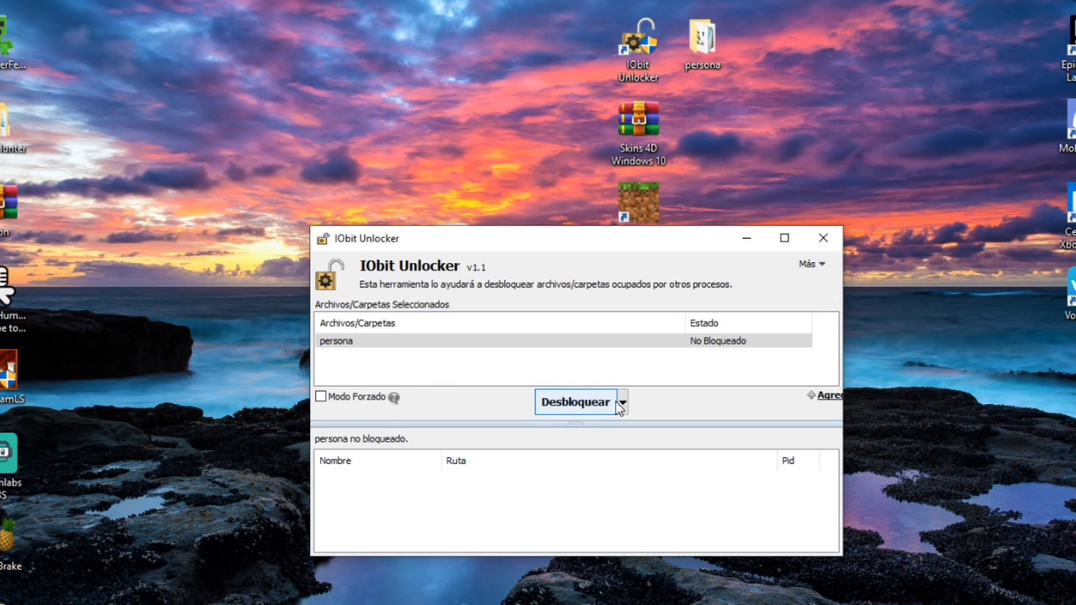
# Try to unlock and permanently delete the game's persona folder with Desbloquear & Eliminar, accepting the deletion.
pyautogui.click(619, 402)
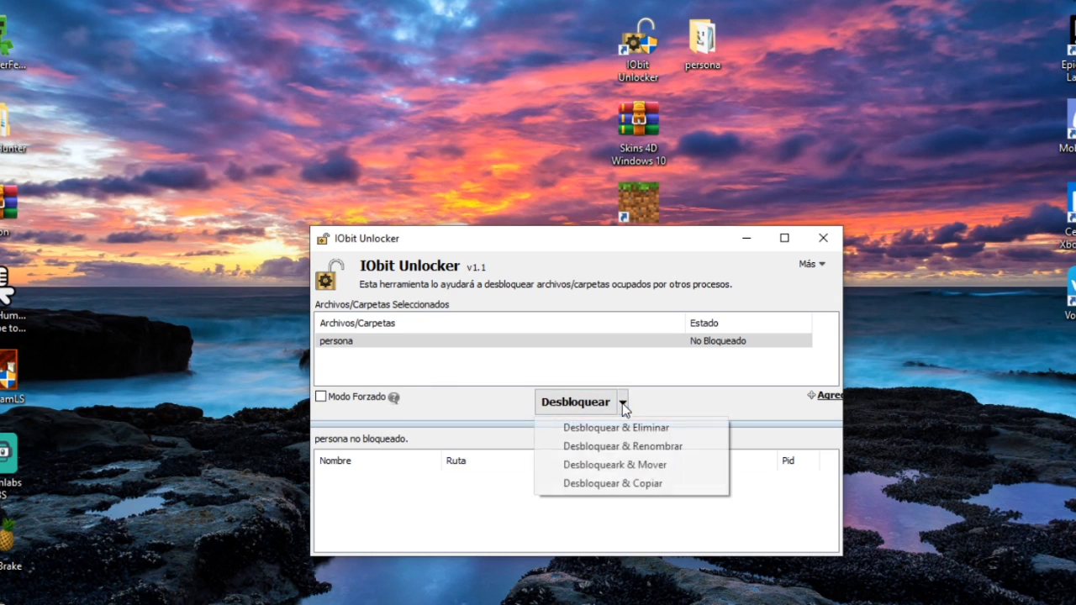
pyautogui.click(681, 425)
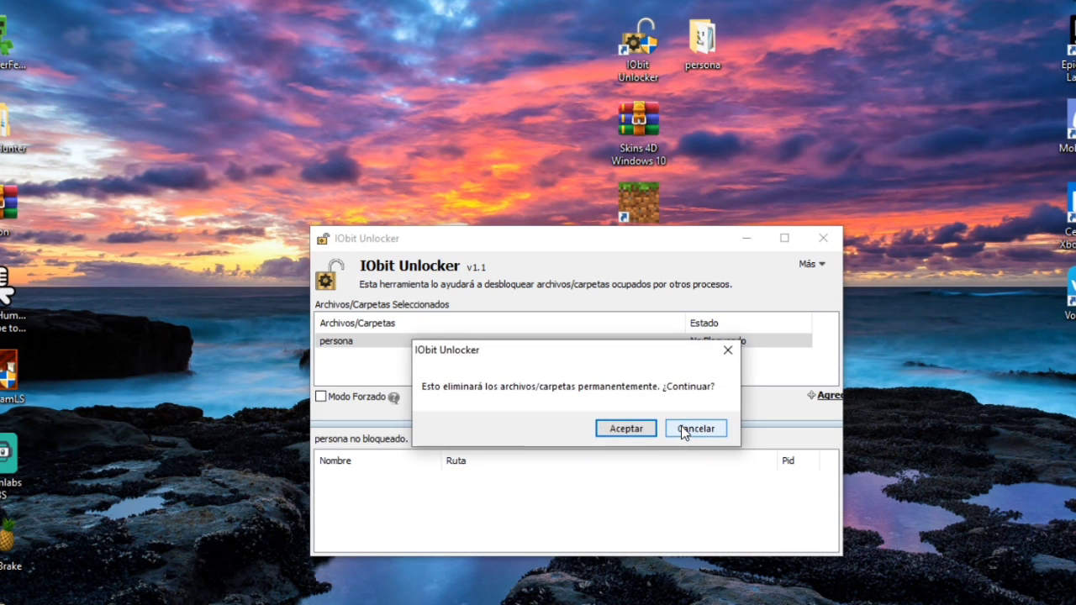
pyautogui.click(645, 435)
pyautogui.moveTo(866, 3); pyautogui.dragTo(688, 128)
pyautogui.moveTo(688, 86); pyautogui.dragTo(686, 90)
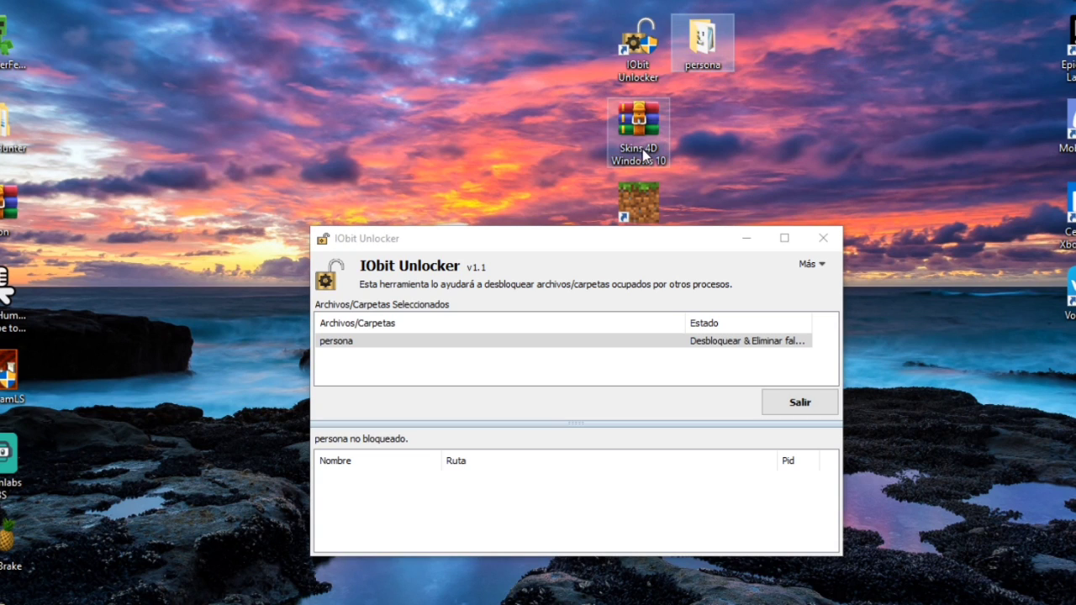
pyautogui.moveTo(498, 82); pyautogui.dragTo(795, 178)
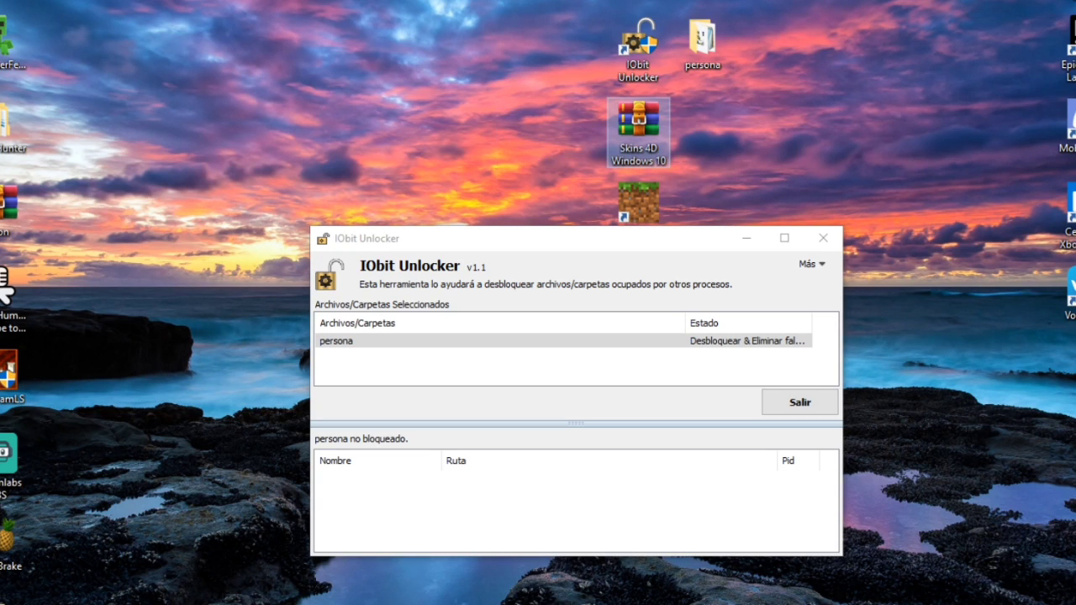
# Add the desktop persona folder to the unlock list, choose Desbloquear & Copiar and expand Disco local (C:), Archivos de programa and WindowsApps as destination path.
pyautogui.moveTo(689, 55); pyautogui.dragTo(539, 364)
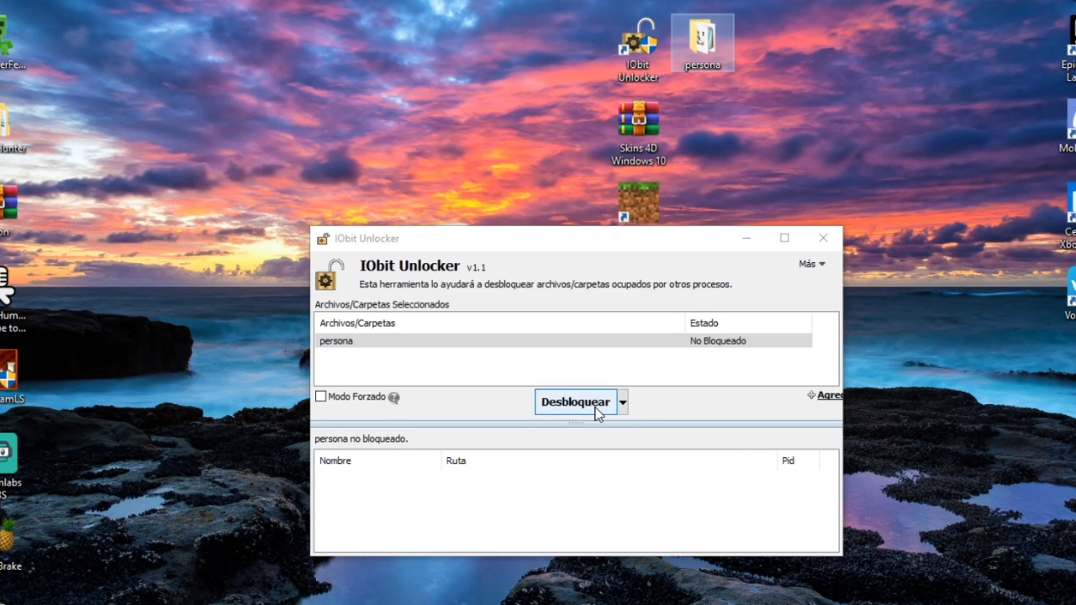
pyautogui.click(623, 403)
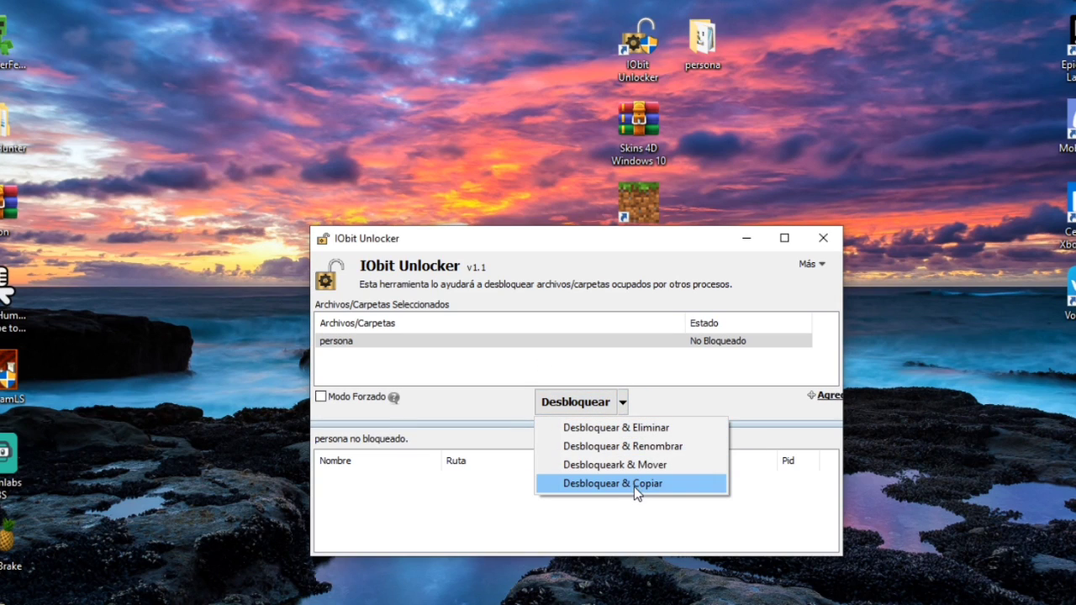
pyautogui.click(634, 484)
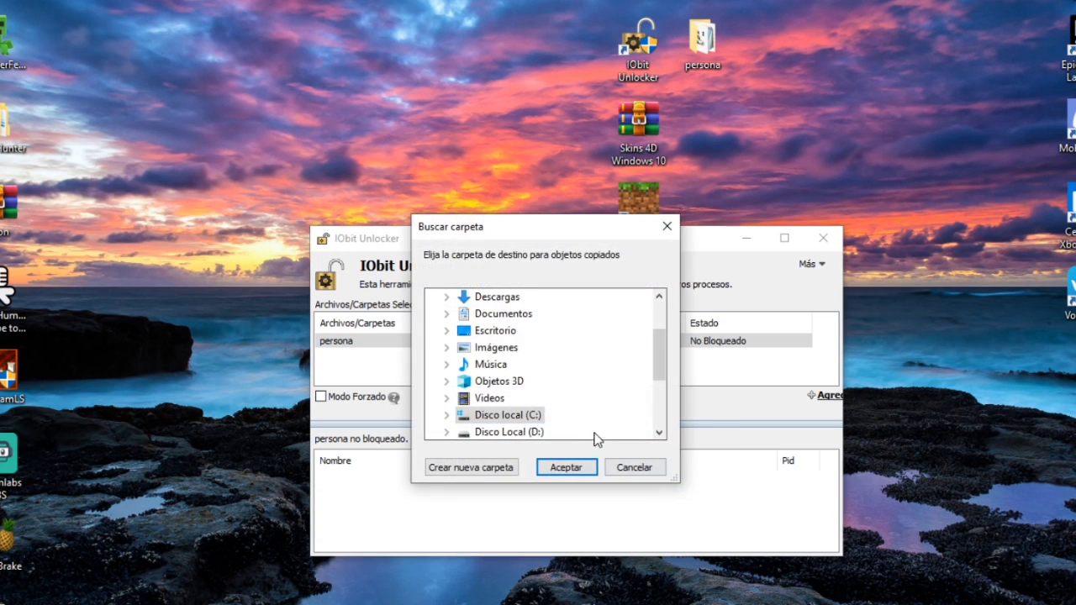
pyautogui.doubleClick(515, 420)
pyautogui.scroll(3, 549, 404)
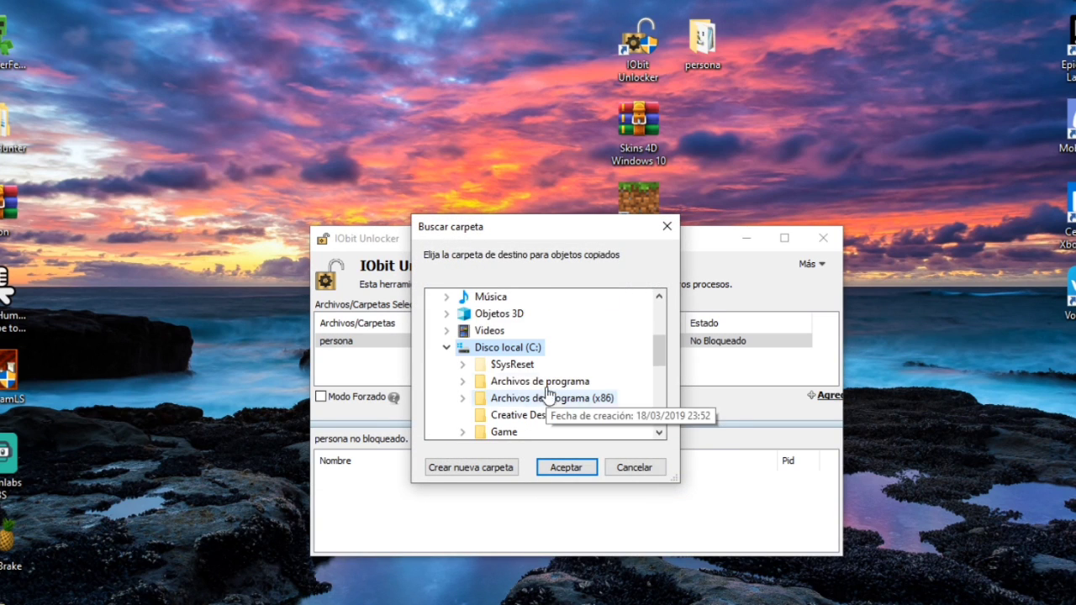
pyautogui.doubleClick(542, 382)
pyautogui.scroll(-10, 554, 391)
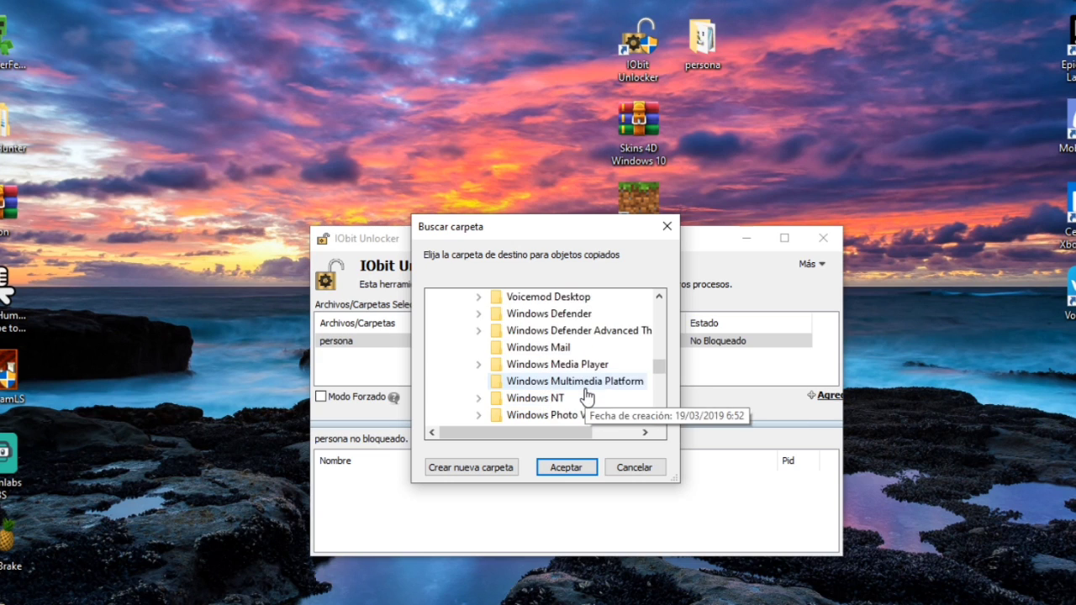
pyautogui.scroll(-1, 572, 391)
pyautogui.doubleClick(559, 387)
pyautogui.scroll(-3, 572, 378)
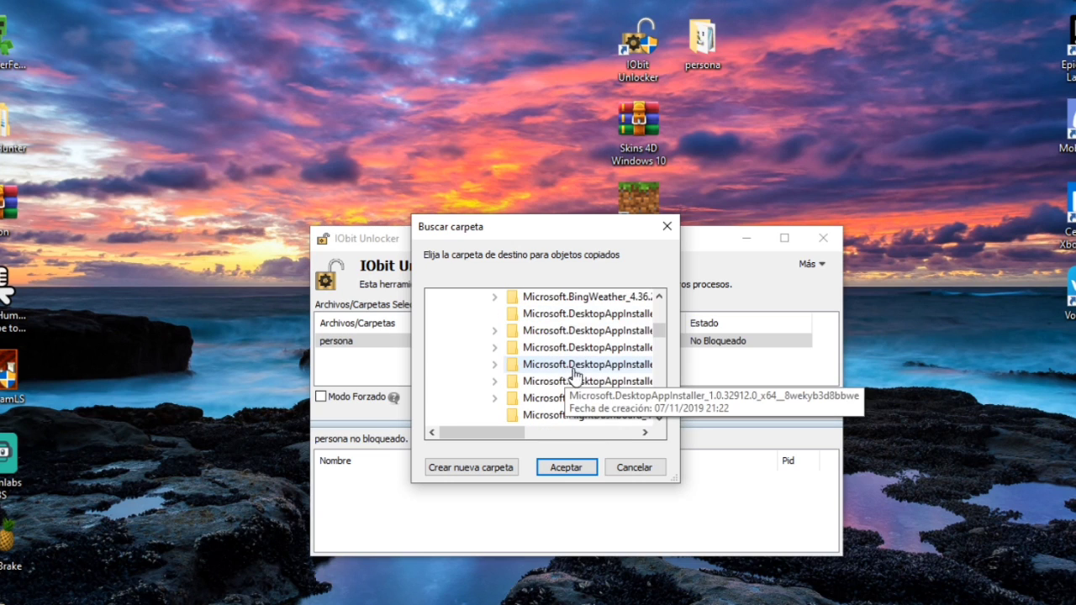
# Copy the folder to persona under data and skin_packs in Microsoft.MinecraftUWP_1.14.3002.0_x64, and exit IObit Unlocker.
pyautogui.scroll(-9, 613, 365)
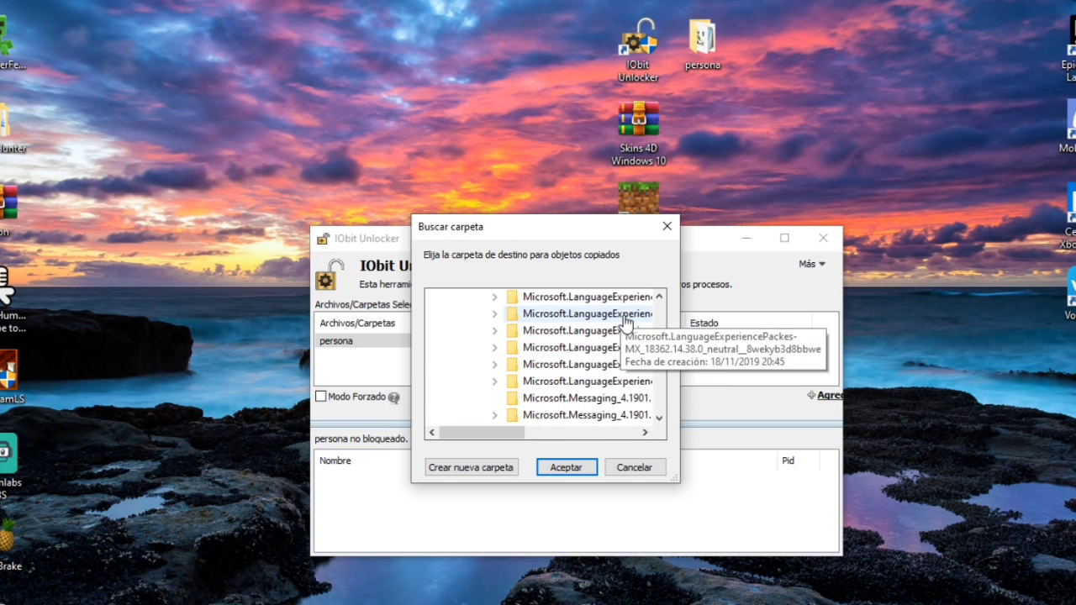
pyautogui.scroll(-5, 632, 353)
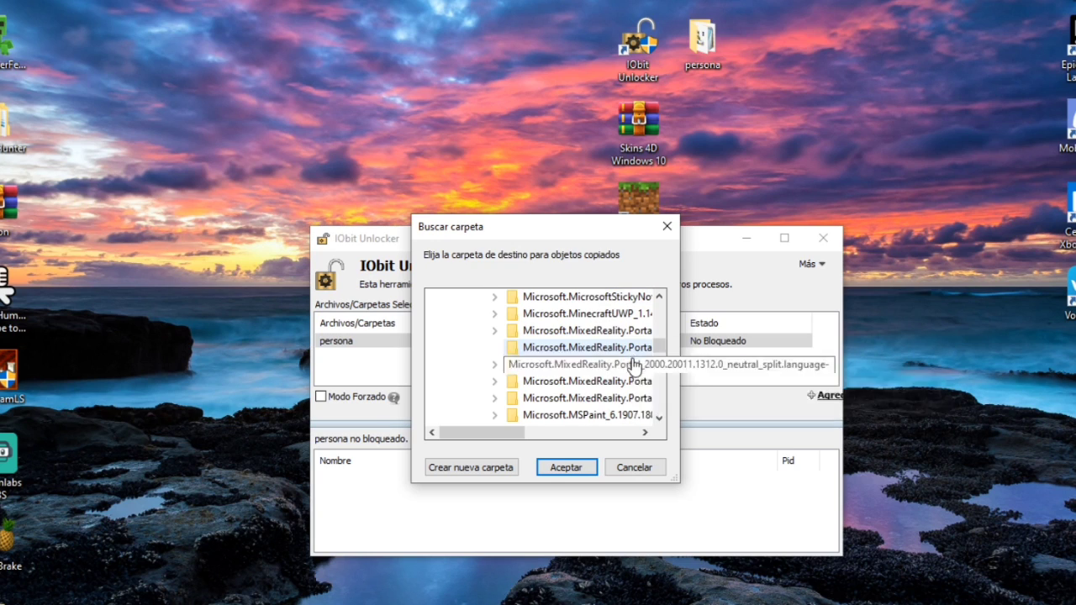
pyautogui.doubleClick(622, 315)
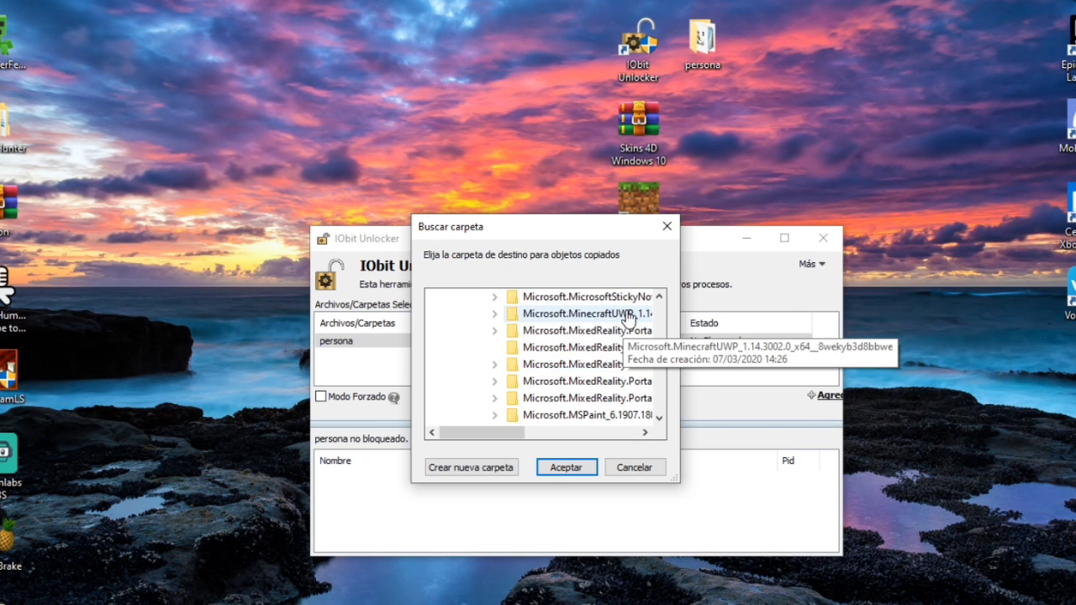
pyautogui.doubleClick(464, 349)
pyautogui.scroll(-2, 538, 370)
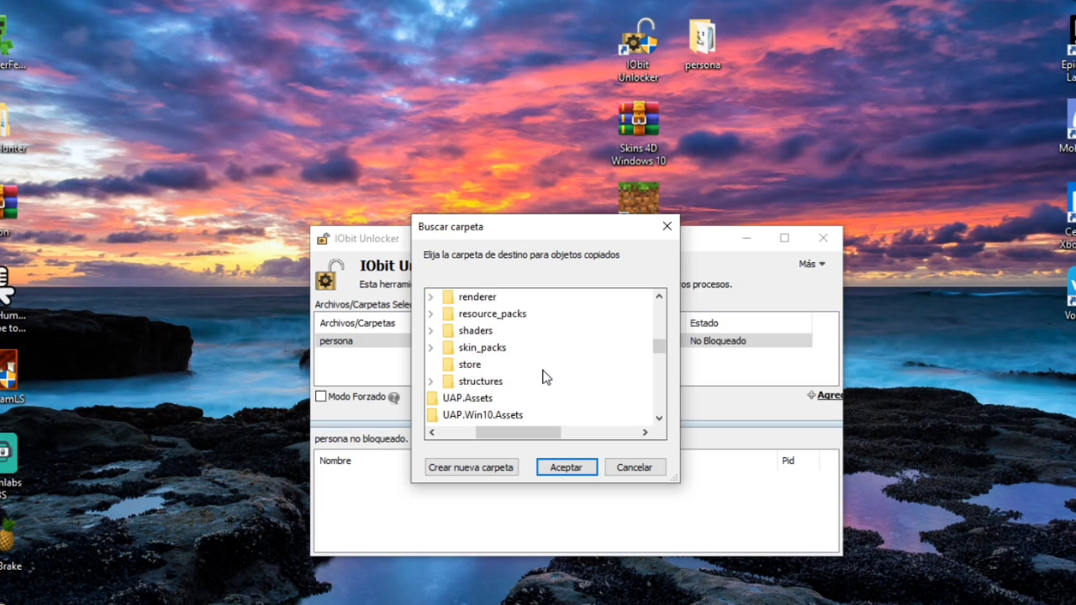
pyautogui.doubleClick(494, 348)
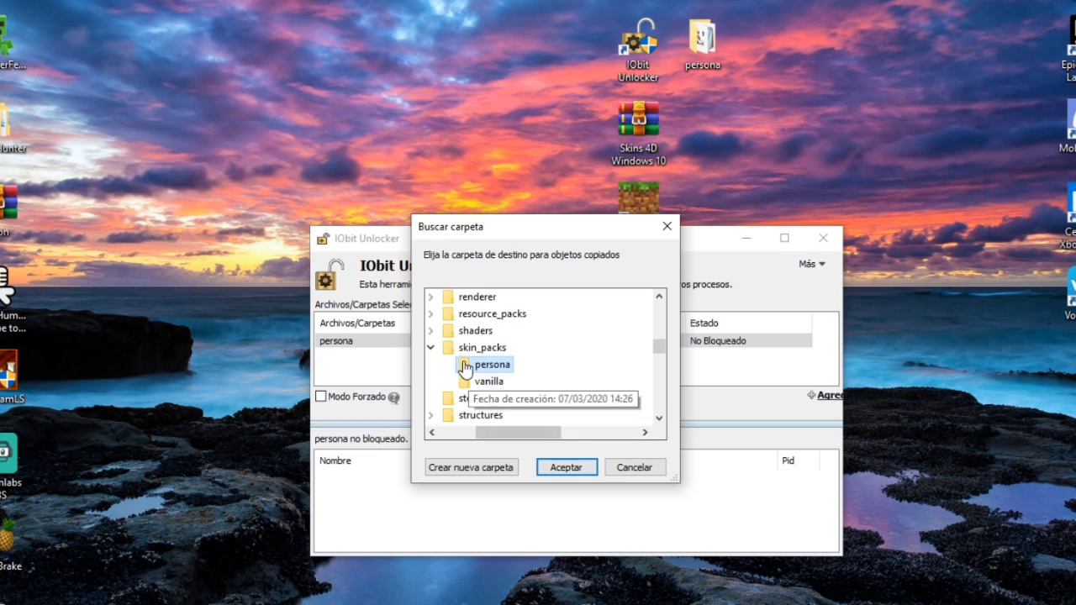
pyautogui.click(557, 468)
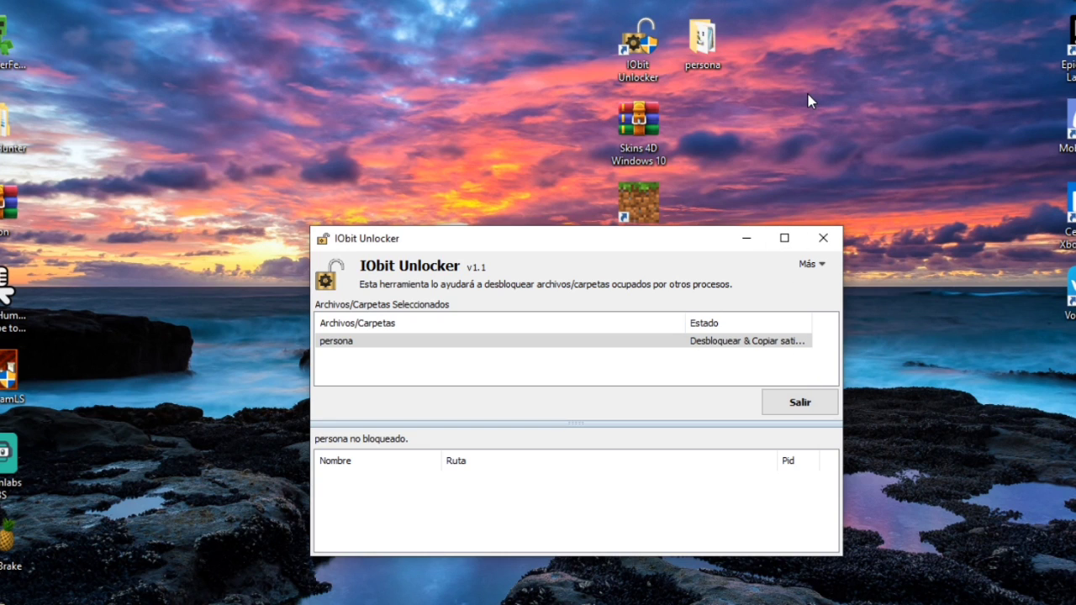
pyautogui.click(799, 405)
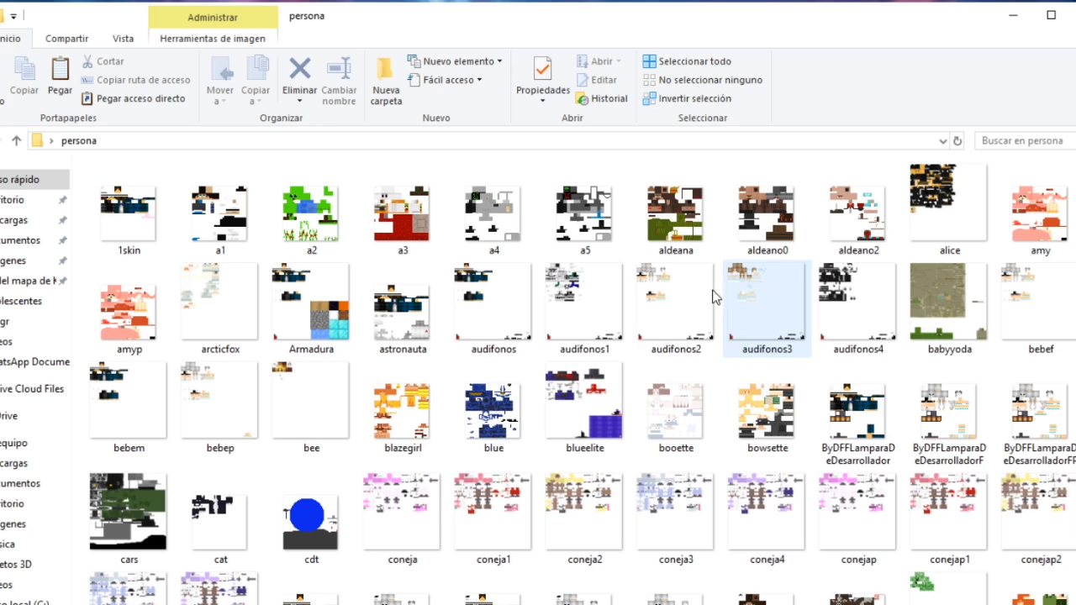
# Select all the files in the desktop persona folder and add them to IObit Unlocker's list.
pyautogui.click(115, 213)
pyautogui.moveTo(84, 166); pyautogui.dragTo(1034, 604)
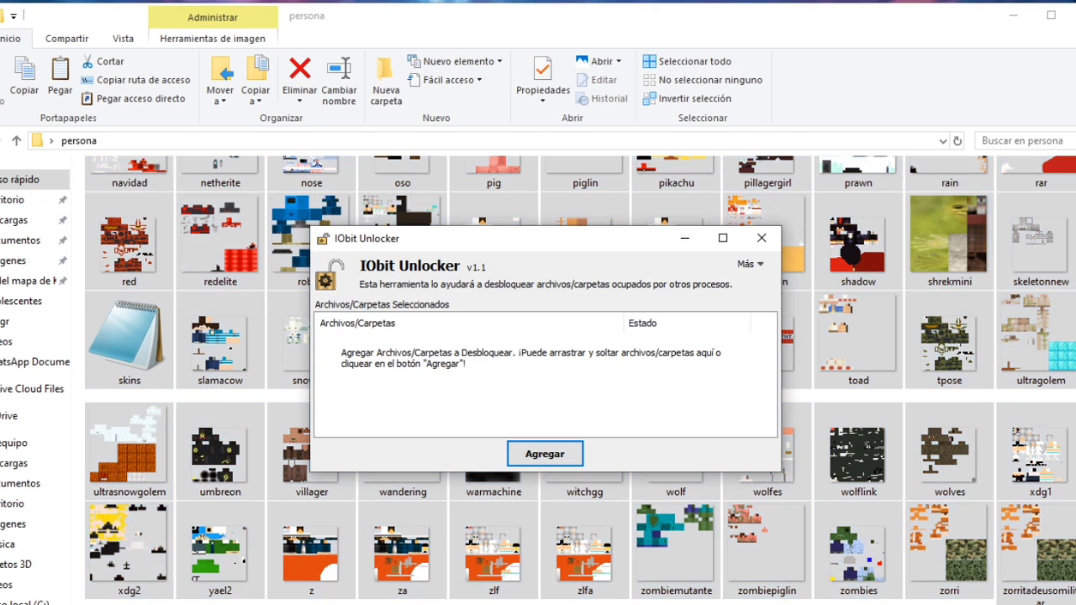
pyautogui.moveTo(538, 399); pyautogui.dragTo(542, 401)
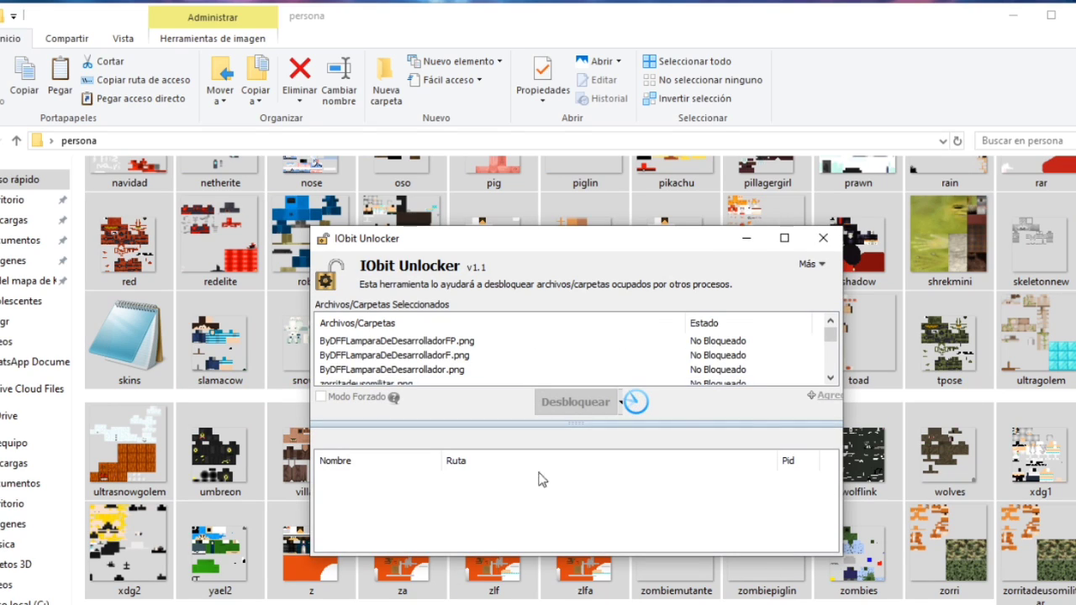
# Choose Desbloquear & Copiar for the skin files and expand the destination tree through Disco local (C:) and Archivos de programa to WindowsApps.
pyautogui.click(622, 402)
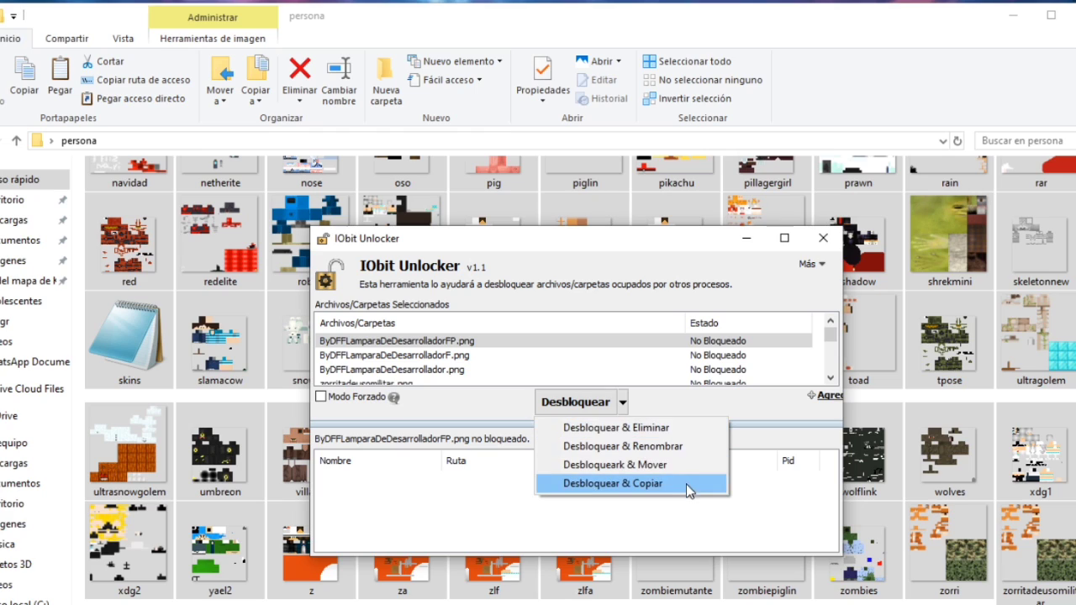
pyautogui.click(675, 487)
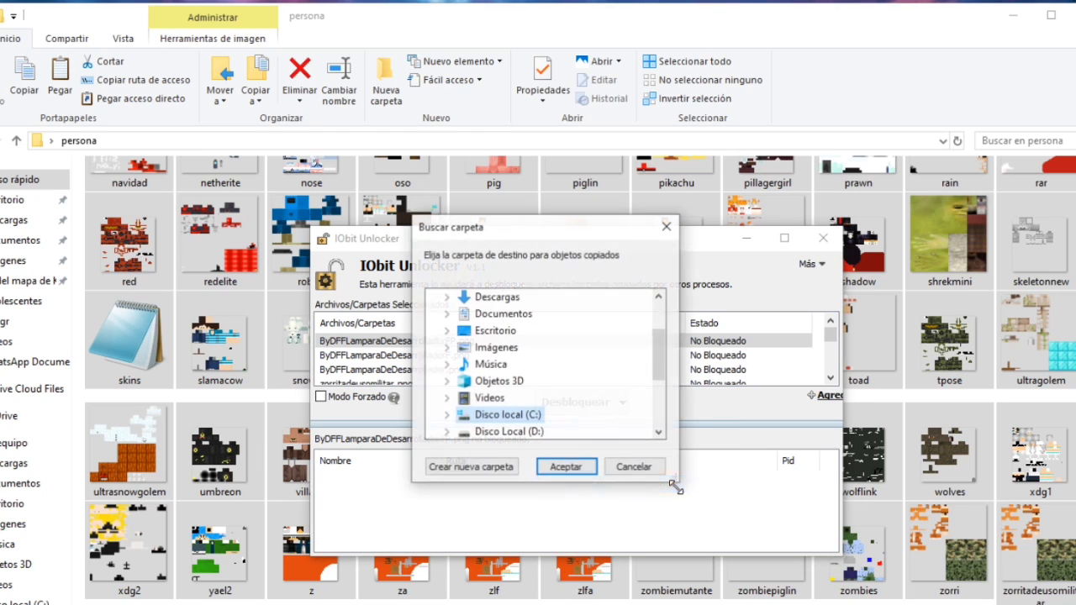
pyautogui.click(517, 415)
pyautogui.scroll(-1, 523, 415)
pyautogui.scroll(2, 523, 416)
pyautogui.doubleClick(546, 384)
pyautogui.scroll(-8, 555, 387)
pyautogui.scroll(-2, 567, 387)
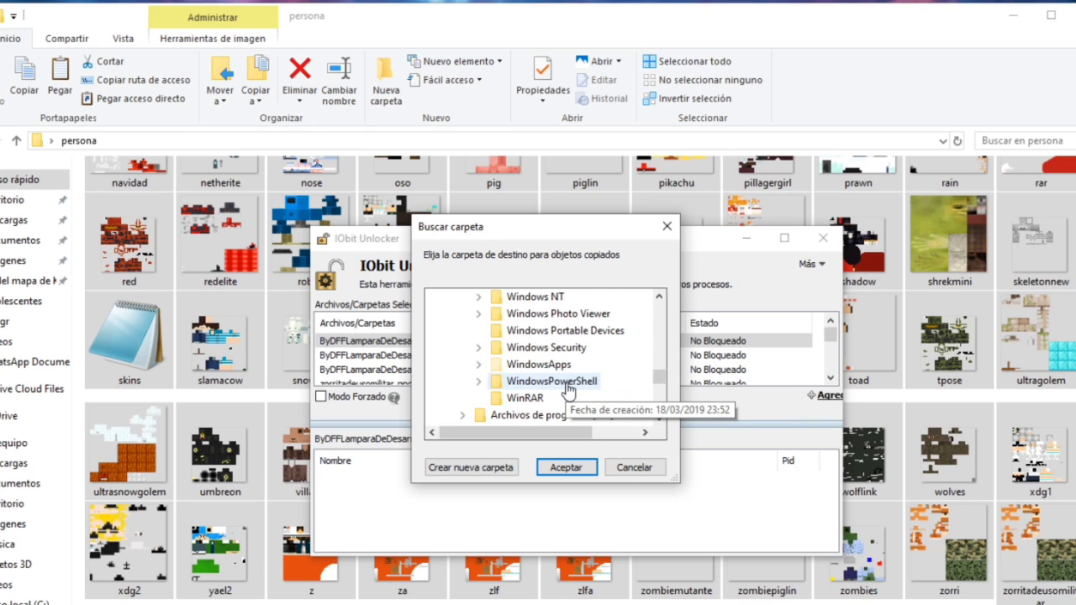
pyautogui.doubleClick(567, 387)
# Set the destination to the persona folder in data, skin_packs of Microsoft.MinecraftUWP_1.14.3002.0_x64 and run the copy of the skin files.
pyautogui.scroll(-5, 571, 382)
pyautogui.scroll(-6, 582, 374)
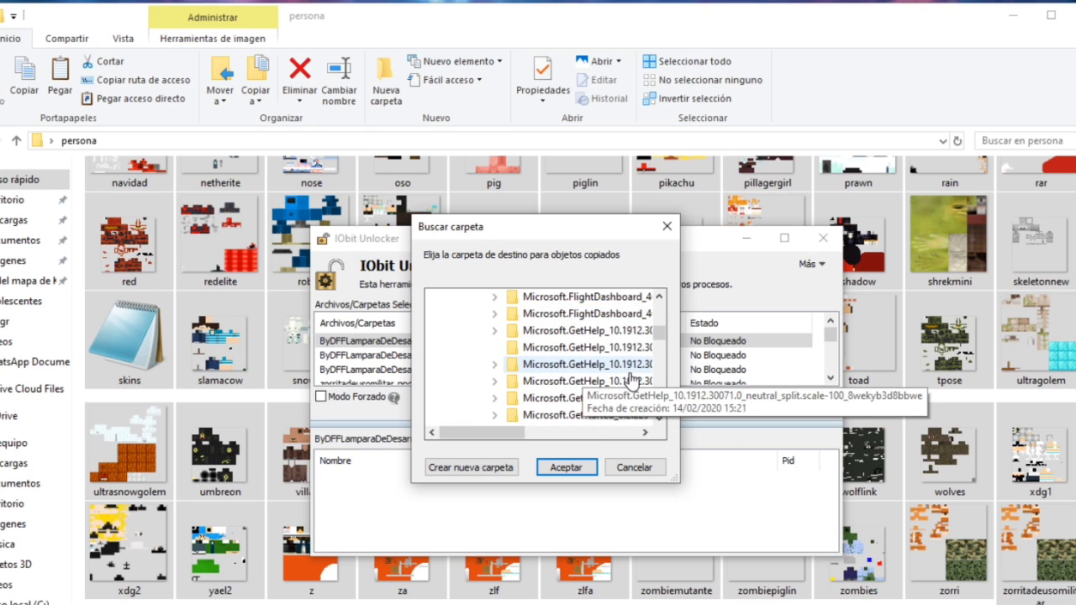
pyautogui.scroll(-6, 632, 395)
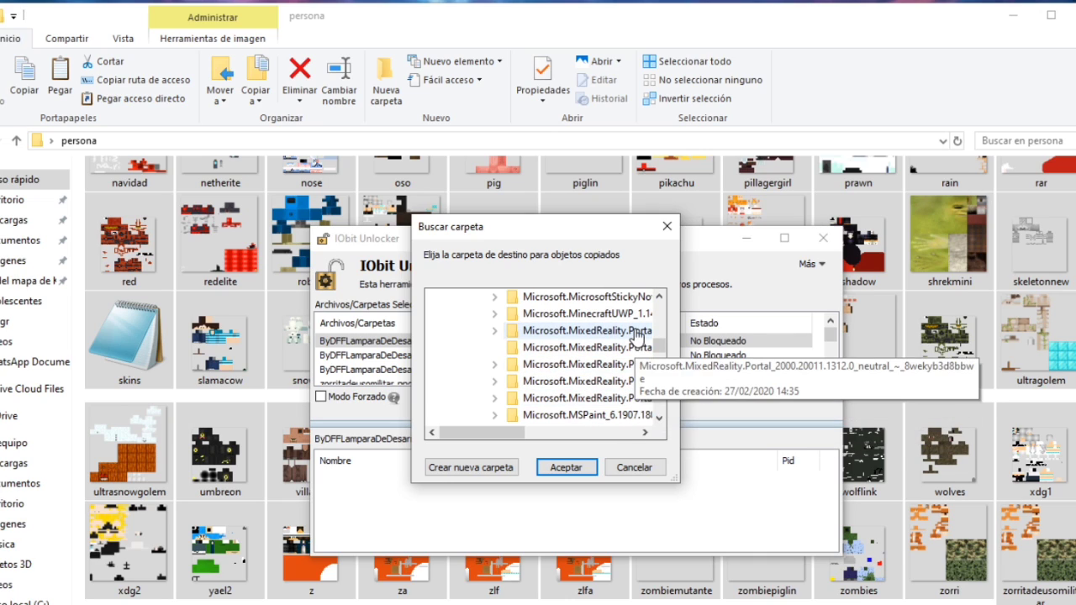
pyautogui.click(627, 318)
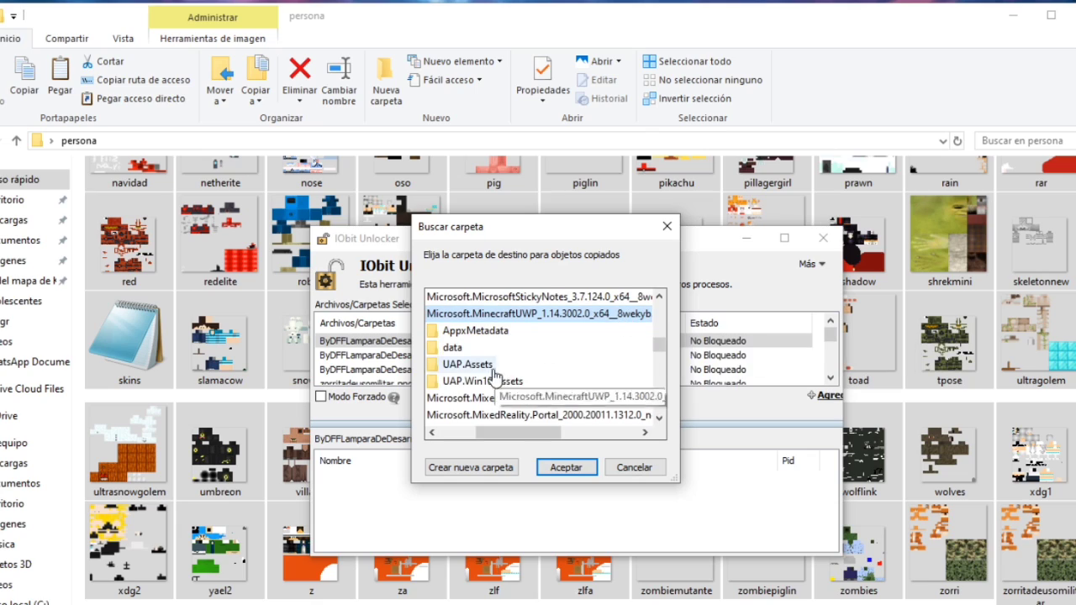
pyautogui.click(450, 348)
pyautogui.scroll(1, 529, 358)
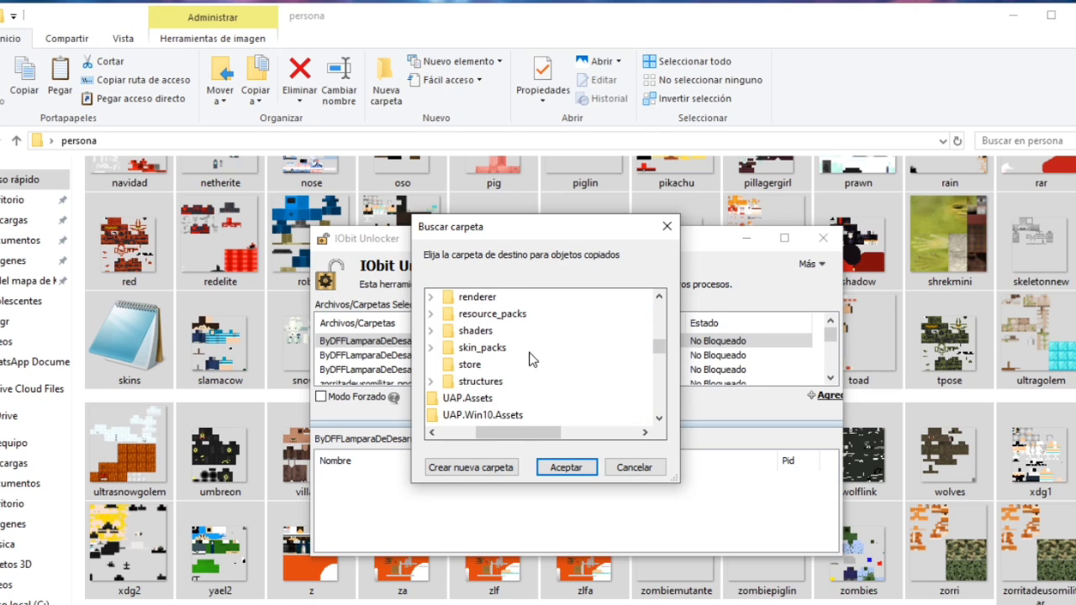
pyautogui.doubleClick(487, 346)
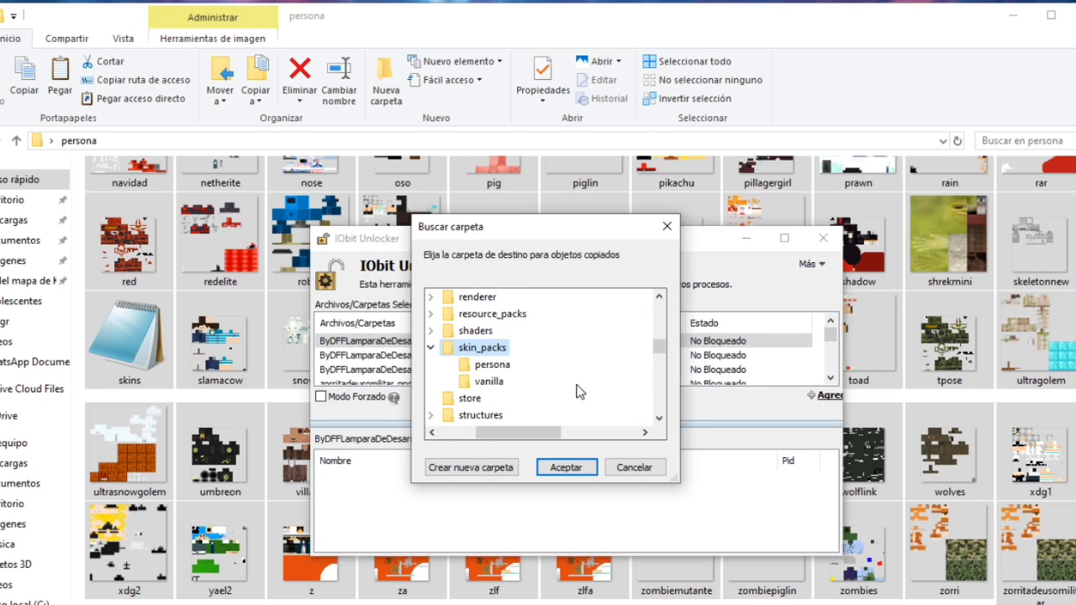
pyautogui.click(506, 368)
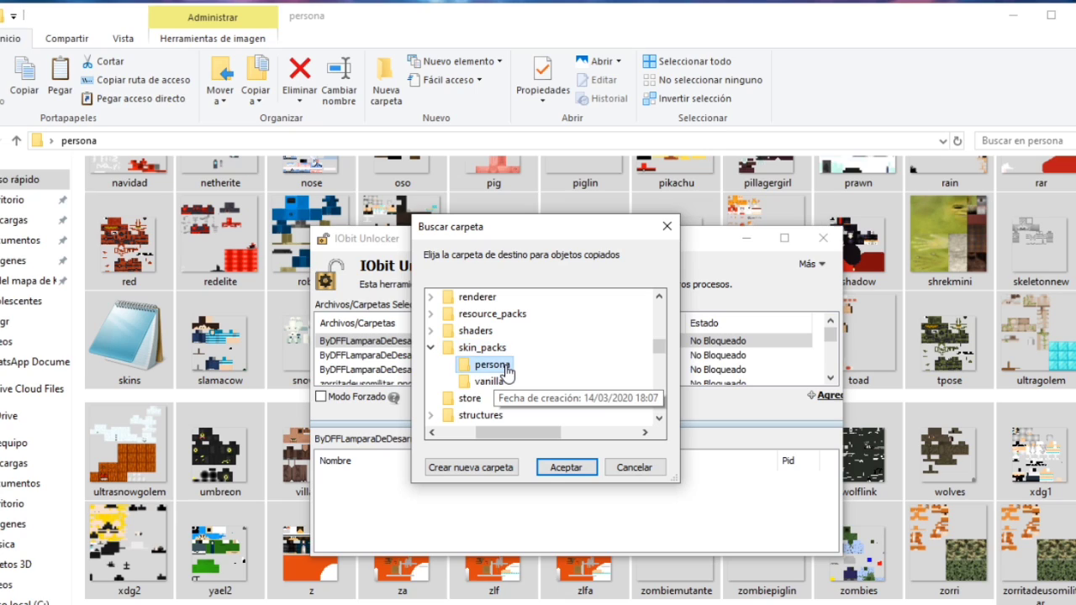
pyautogui.click(559, 476)
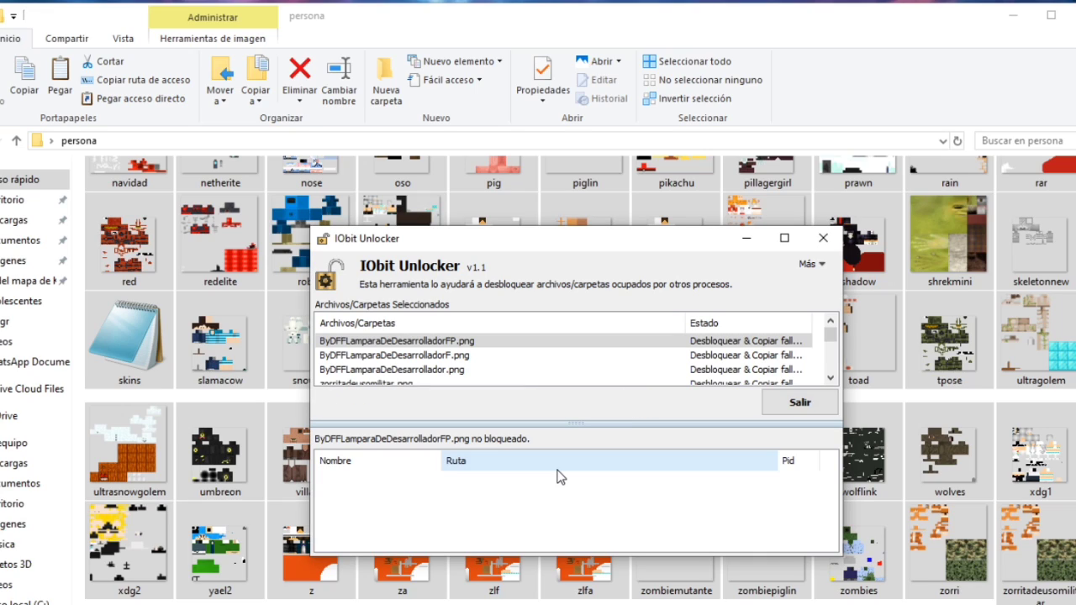
# Close IObit Unlocker and the persona folder window to return to the desktop.
pyautogui.click(823, 238)
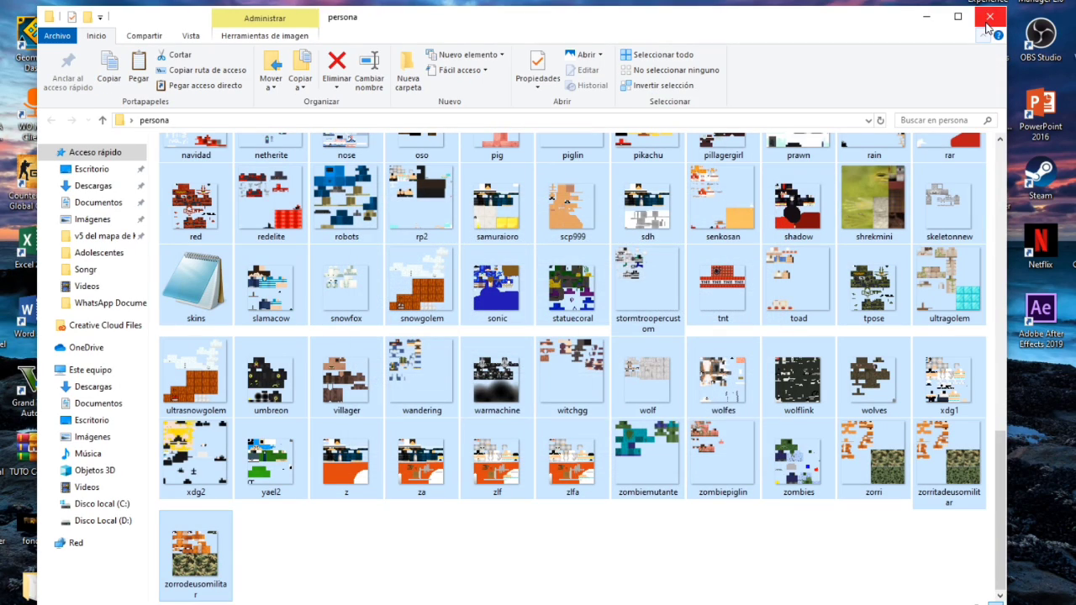
pyautogui.click(988, 25)
pyautogui.rightClick(521, 378)
pyautogui.click(593, 425)
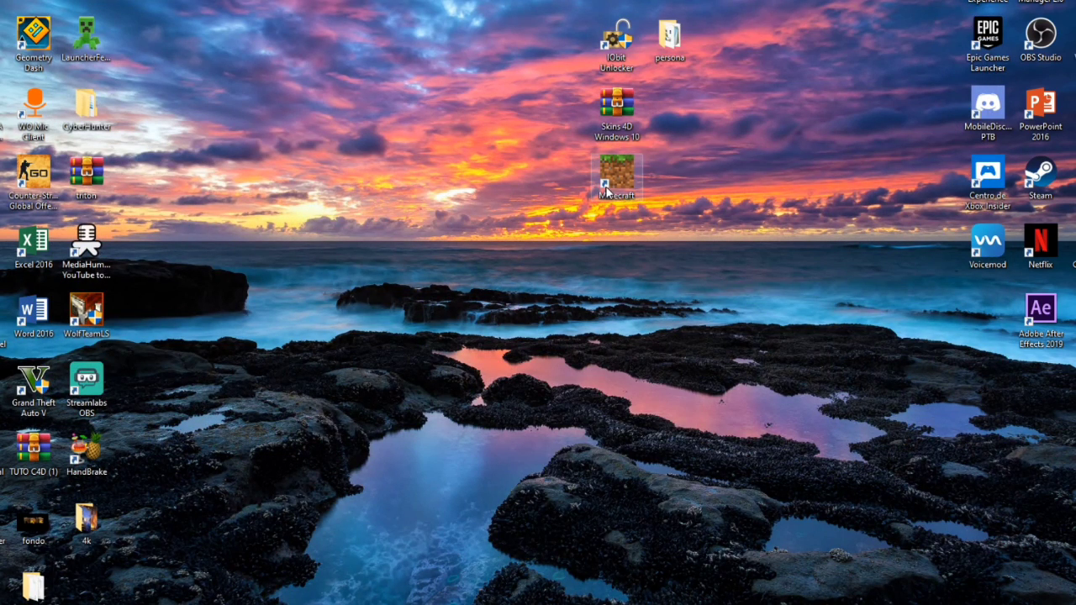
# Launch Minecraft from the desktop and open the player profile.
pyautogui.doubleClick(612, 186)
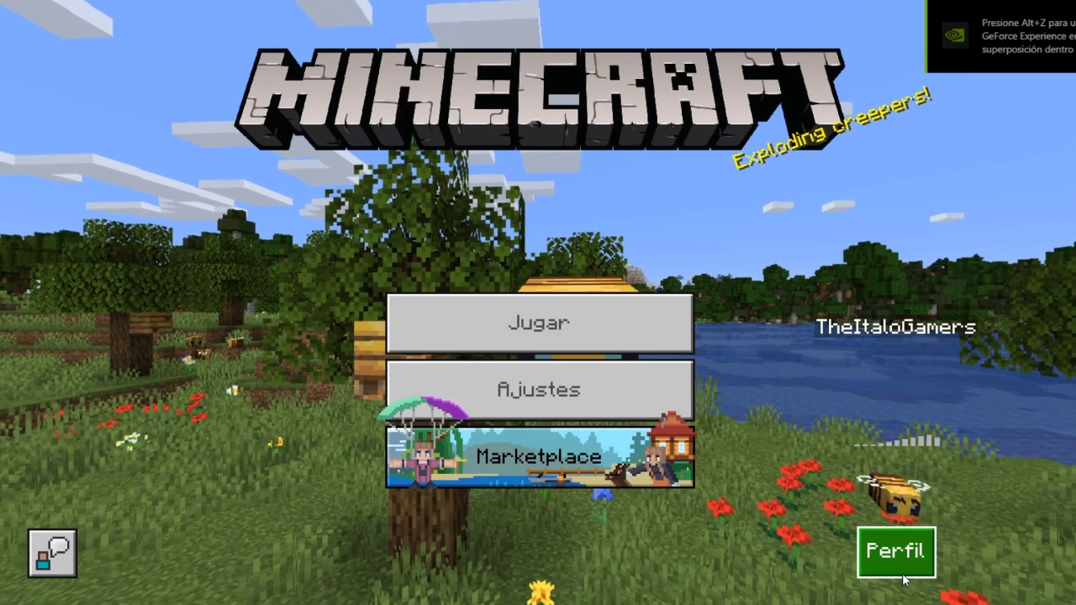
pyautogui.click(904, 576)
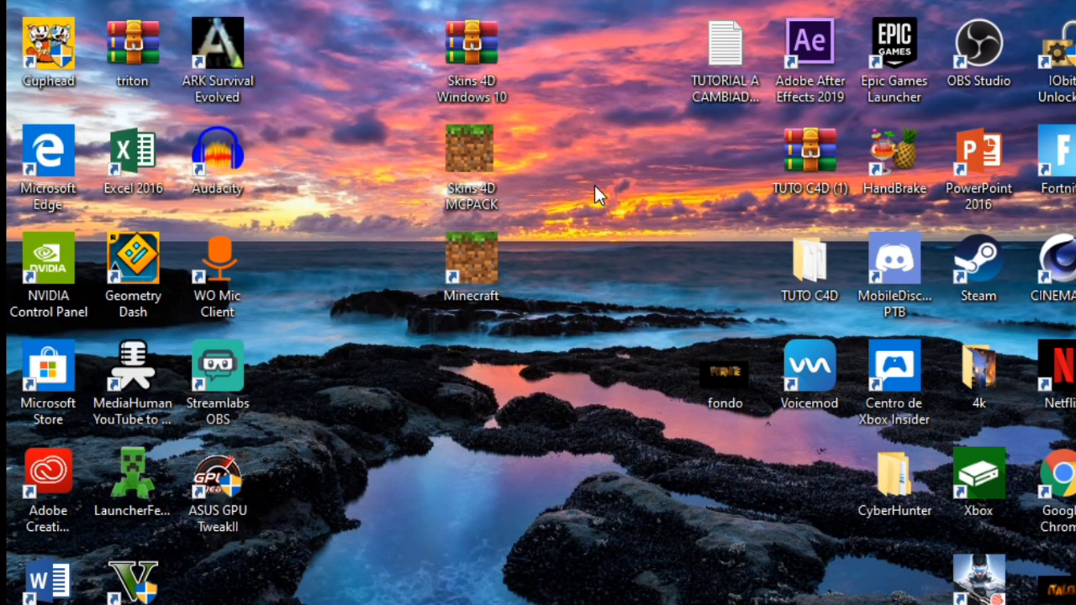
# Try to import the desktop file Skins 4D MCPACK into Minecraft by opening it.
pyautogui.moveTo(575, 185); pyautogui.dragTo(455, 189)
pyautogui.rightClick(455, 192)
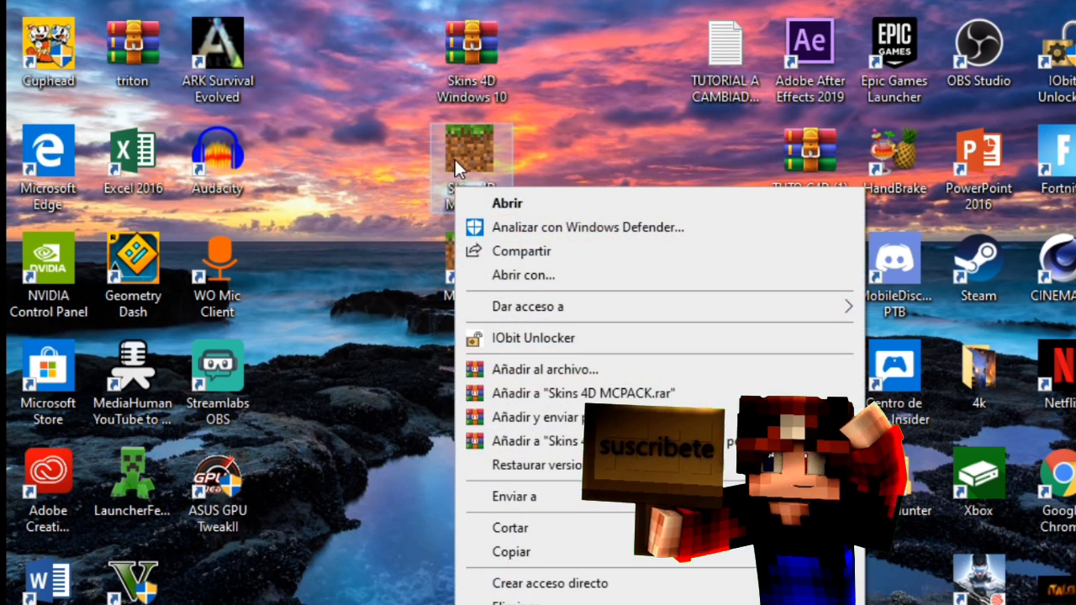
pyautogui.click(506, 204)
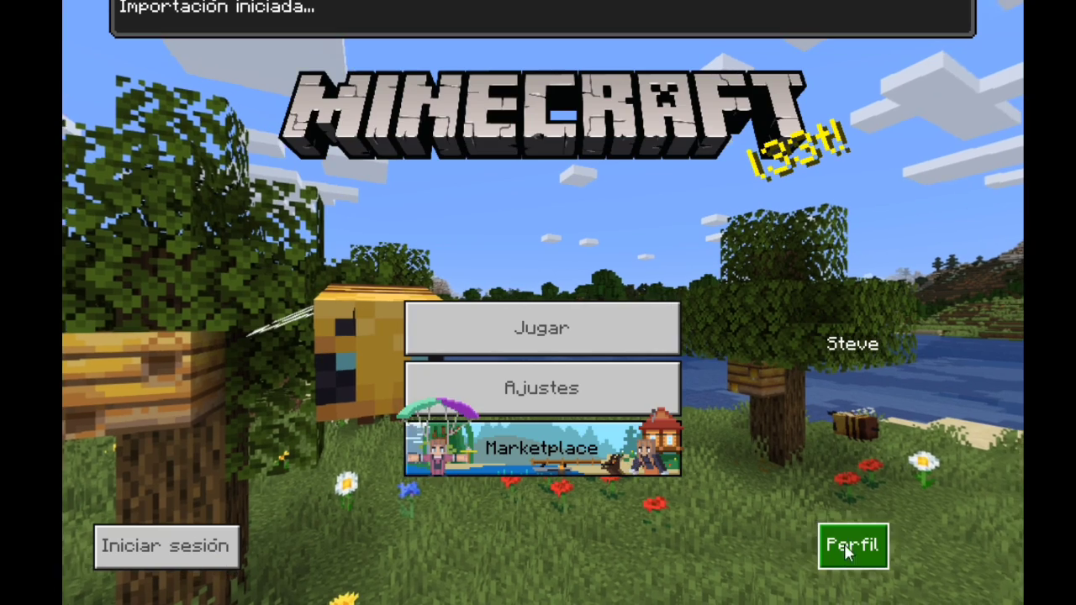
# Open the character editor from the profile and show all the skins of the owned 4D Skins pack under classic skins.
pyautogui.click(848, 547)
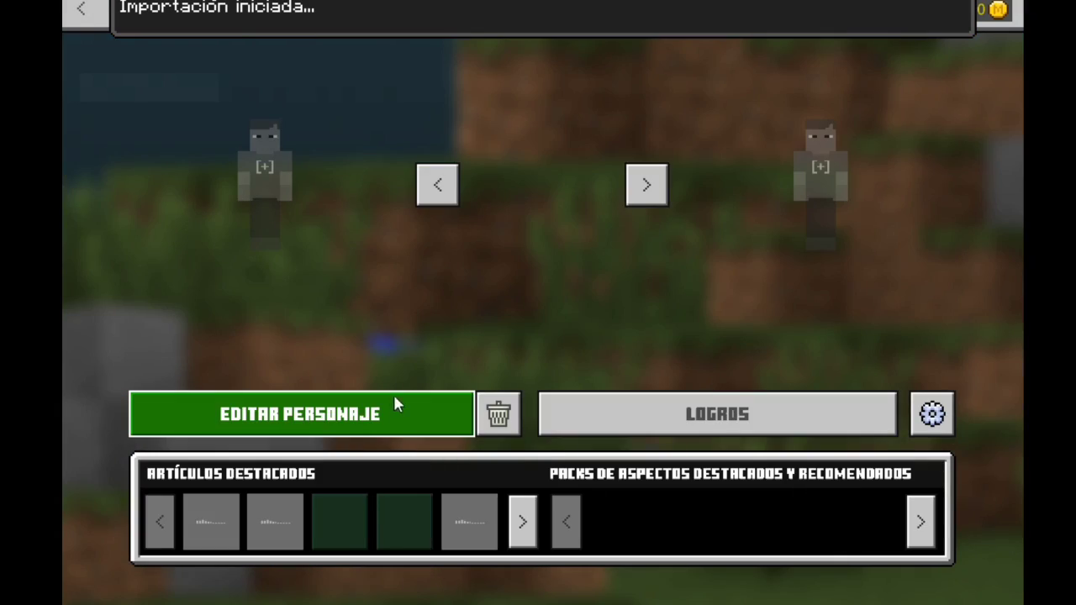
pyautogui.click(395, 410)
pyautogui.press('Escape')
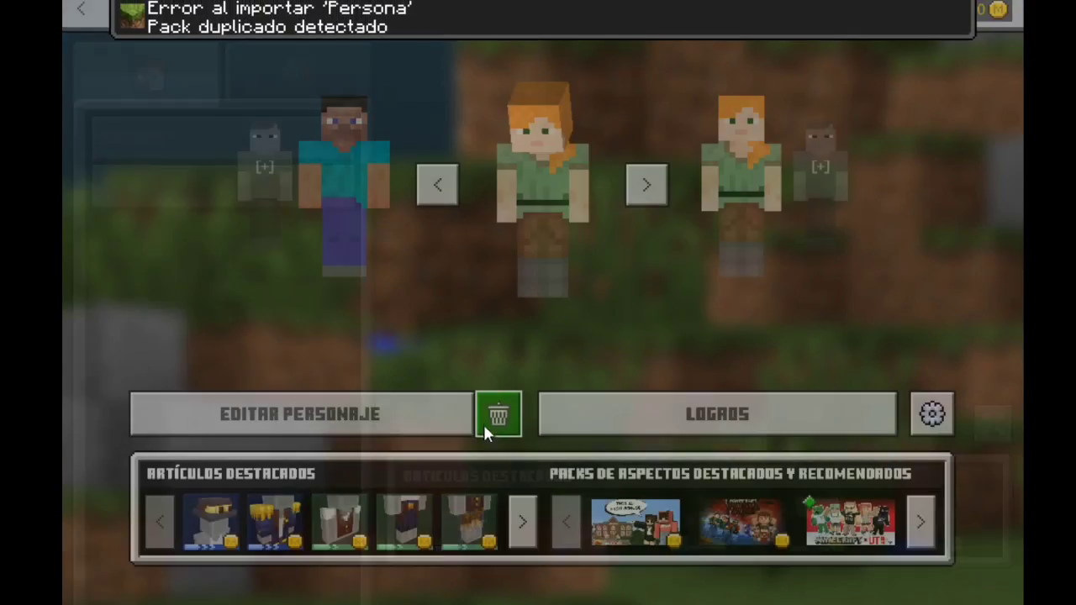
pyautogui.click(298, 418)
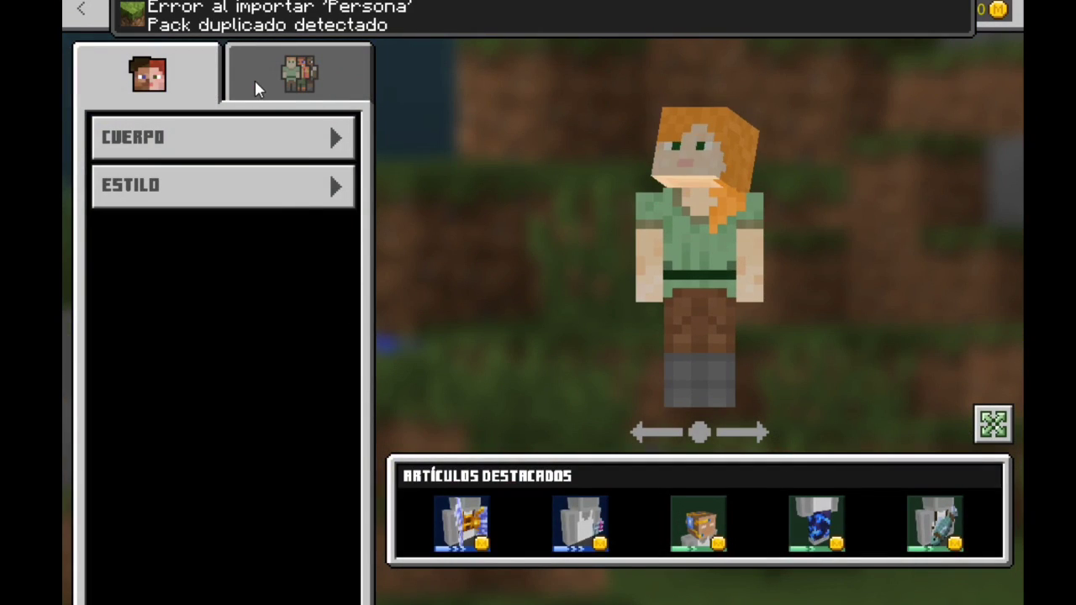
pyautogui.click(256, 90)
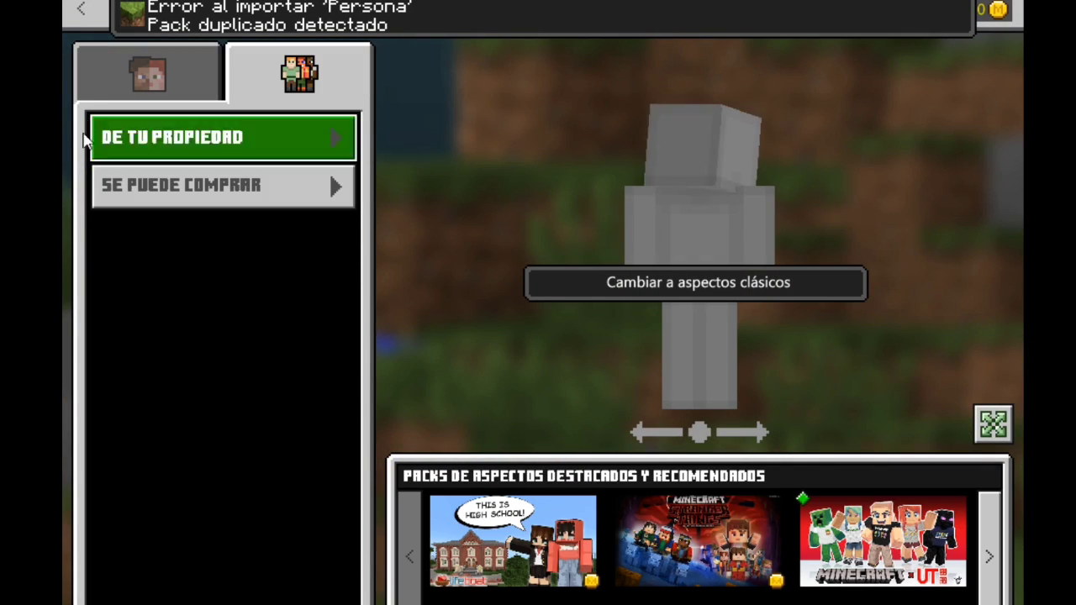
pyautogui.click(202, 156)
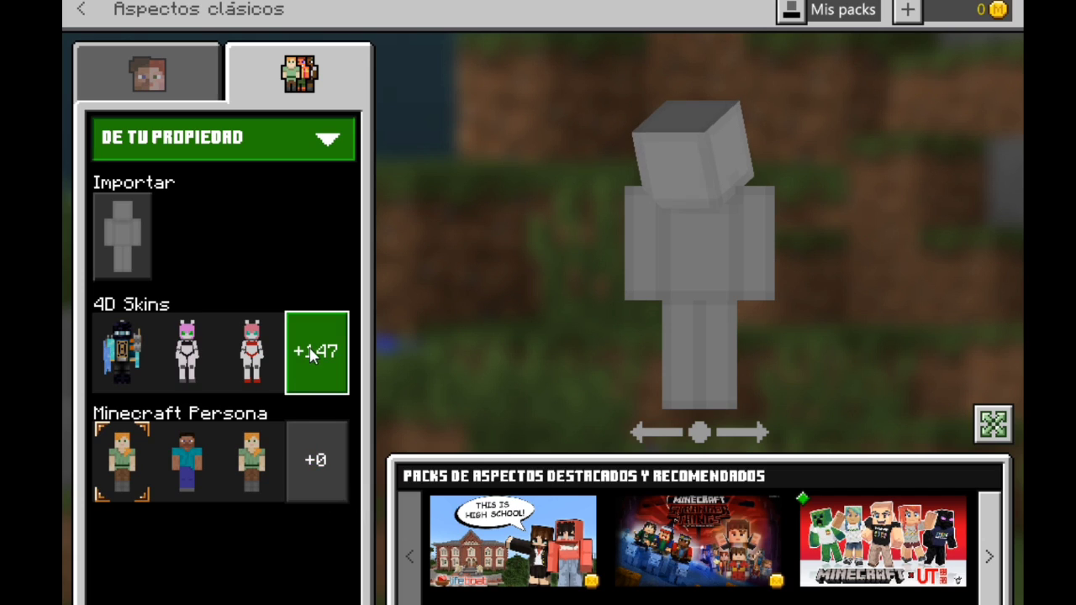
pyautogui.click(308, 353)
# Preview the Goku Thanos, winged samurai and Rubik's cube skins in the 4D Skins pack.
pyautogui.scroll(-10, 301, 303)
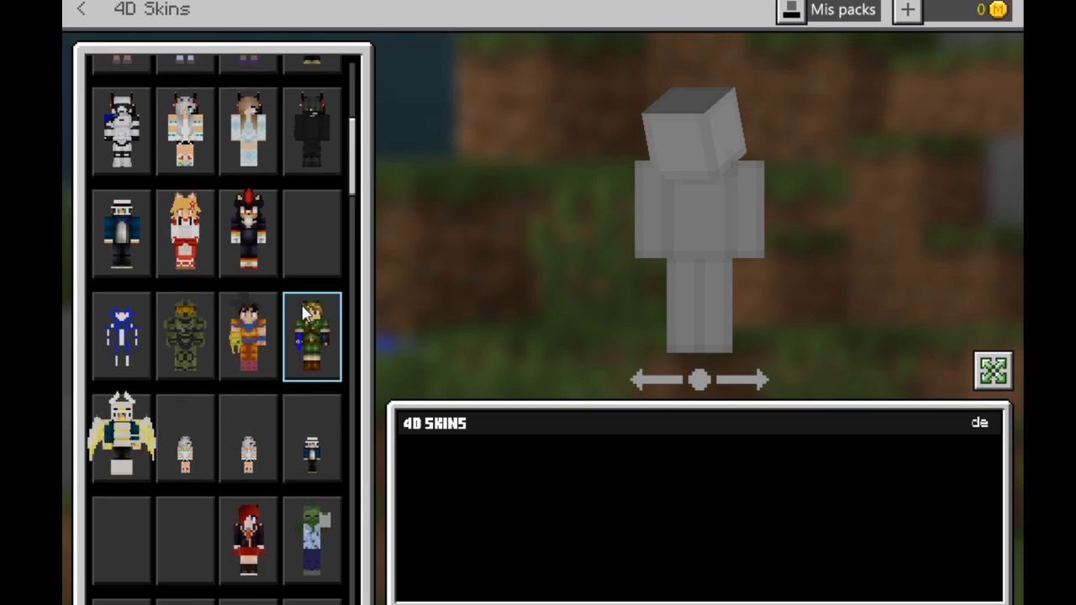
pyautogui.scroll(1, 304, 309)
pyautogui.click(248, 118)
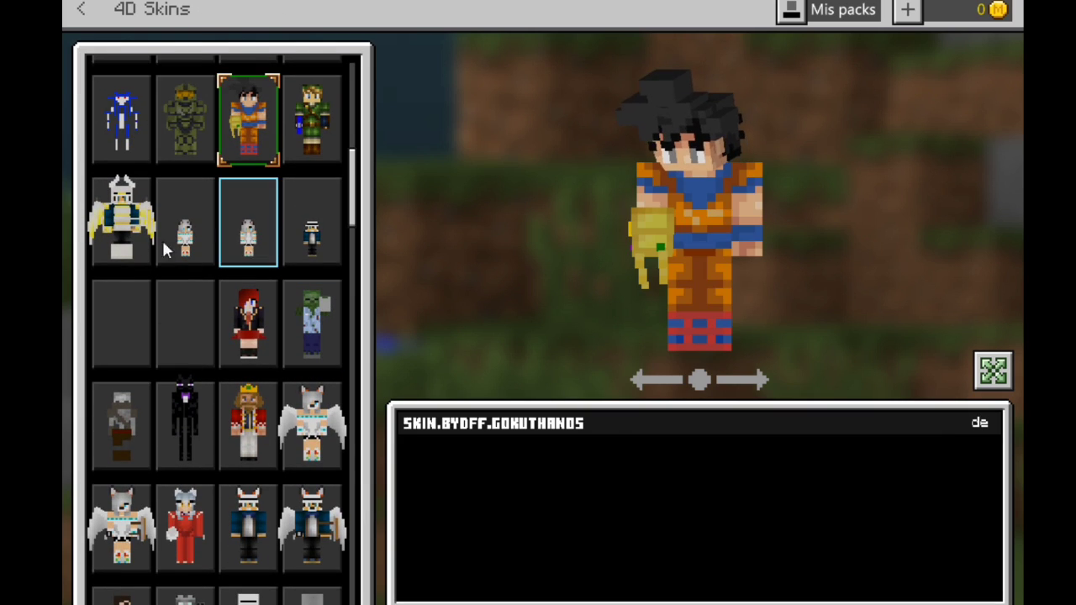
pyautogui.click(105, 233)
pyautogui.scroll(-8, 295, 374)
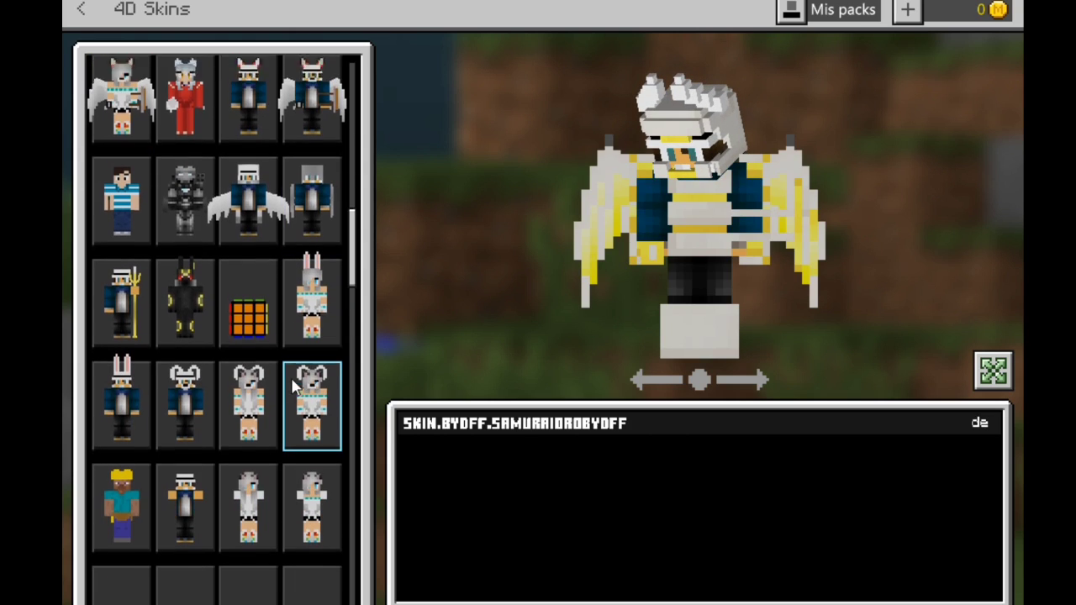
pyautogui.click(267, 304)
# Preview the red and white Prawn robot, the orange SCP999 and the mutant zombie skins further down the pack.
pyautogui.scroll(-10, 321, 396)
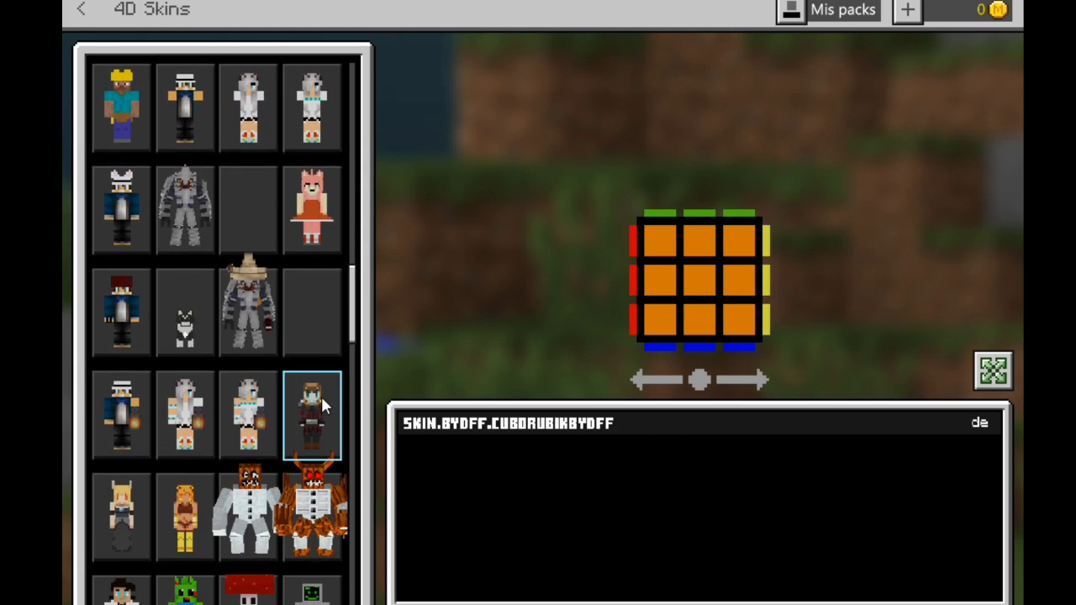
pyautogui.scroll(-3, 320, 404)
pyautogui.click(185, 454)
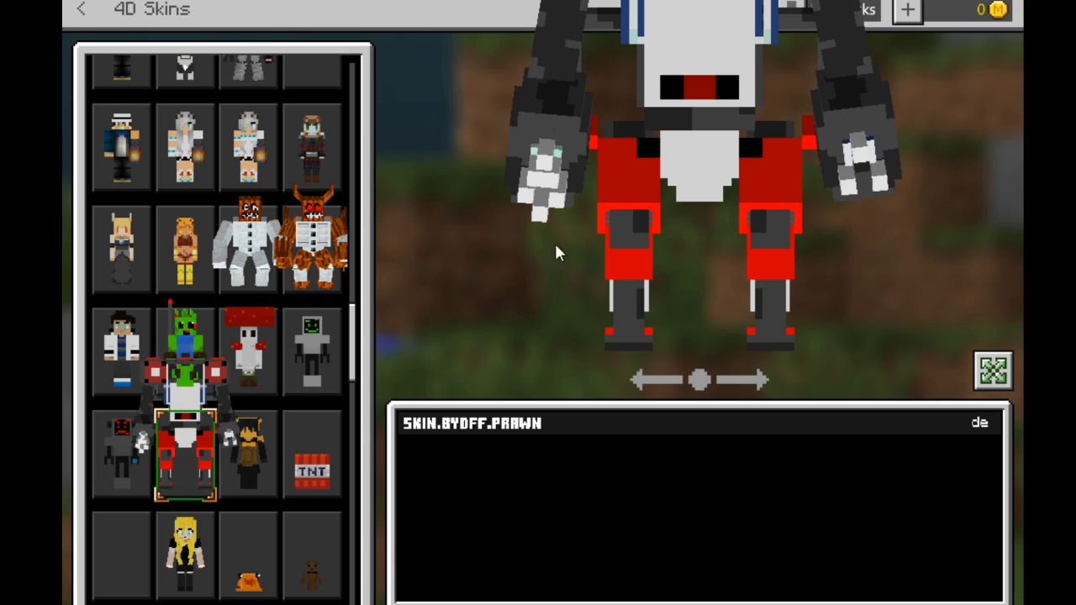
pyautogui.scroll(-5, 310, 374)
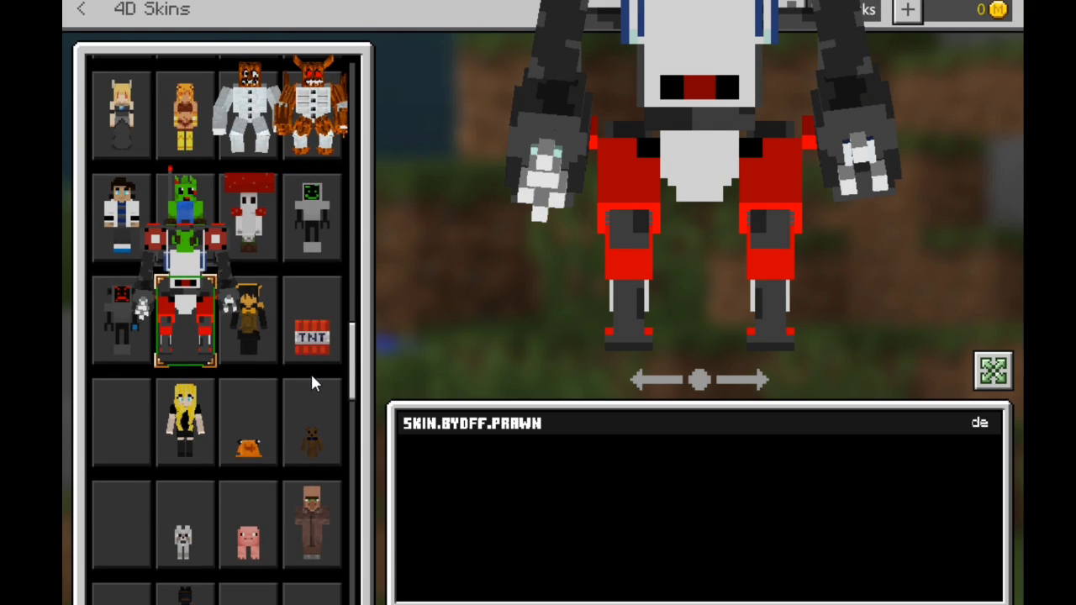
pyautogui.click(248, 294)
pyautogui.scroll(-6, 288, 384)
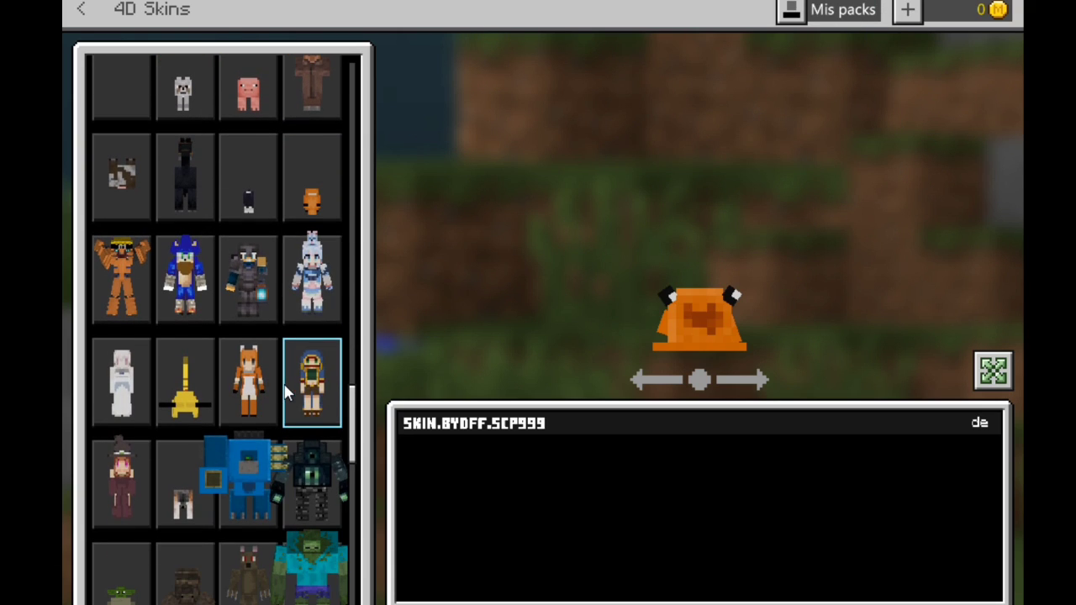
pyautogui.scroll(-3, 292, 381)
pyautogui.click(316, 469)
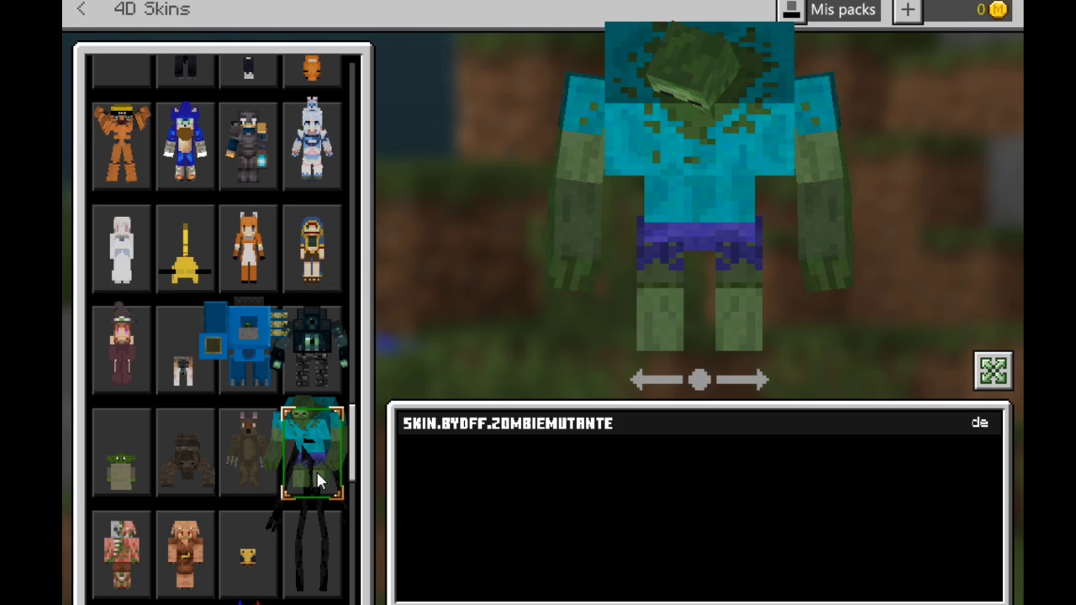
# Preview the oversized Diane skin and the red armoured soldier skin in the 4D Skins pack.
pyautogui.scroll(-7, 316, 469)
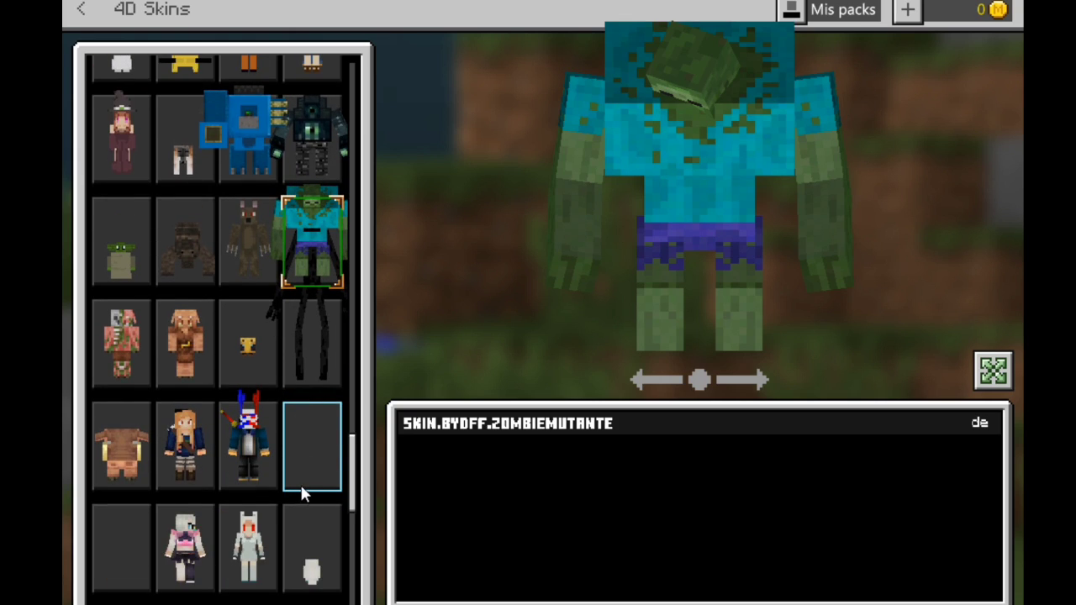
pyautogui.scroll(-4, 284, 502)
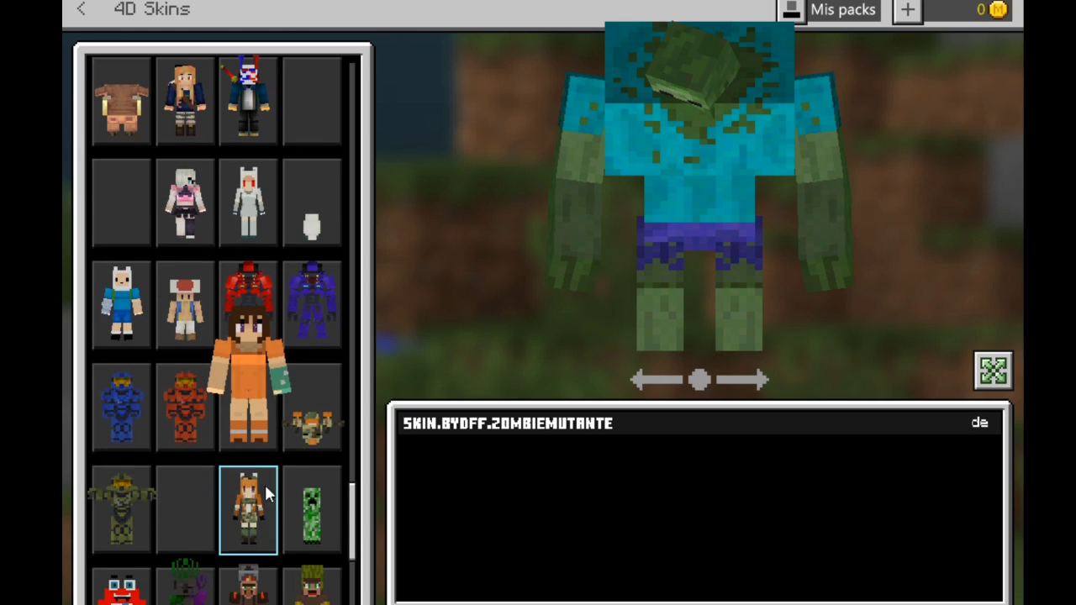
pyautogui.click(238, 449)
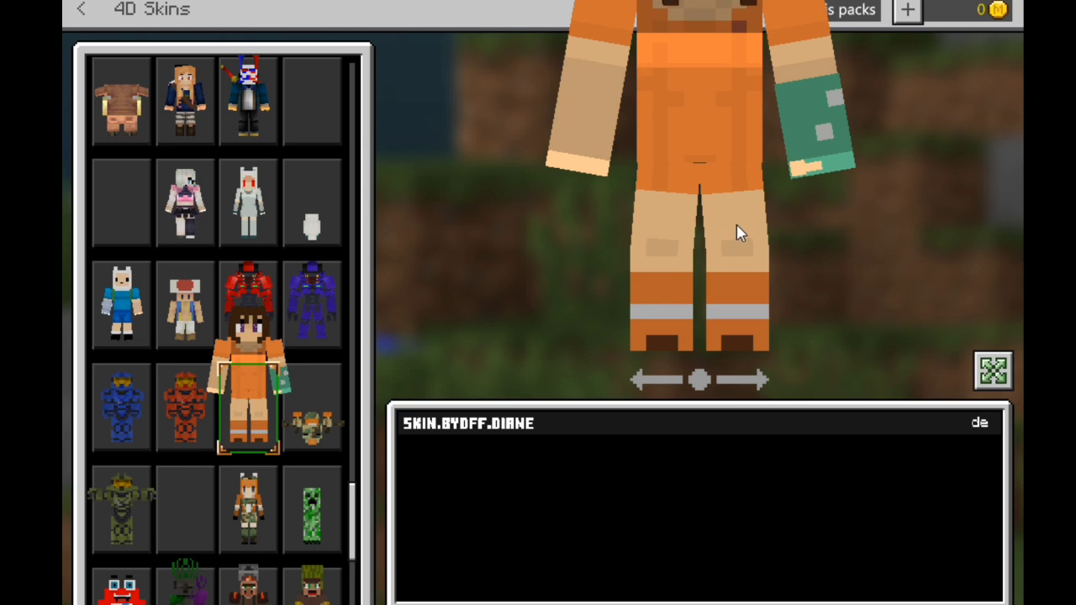
pyautogui.scroll(-4, 305, 500)
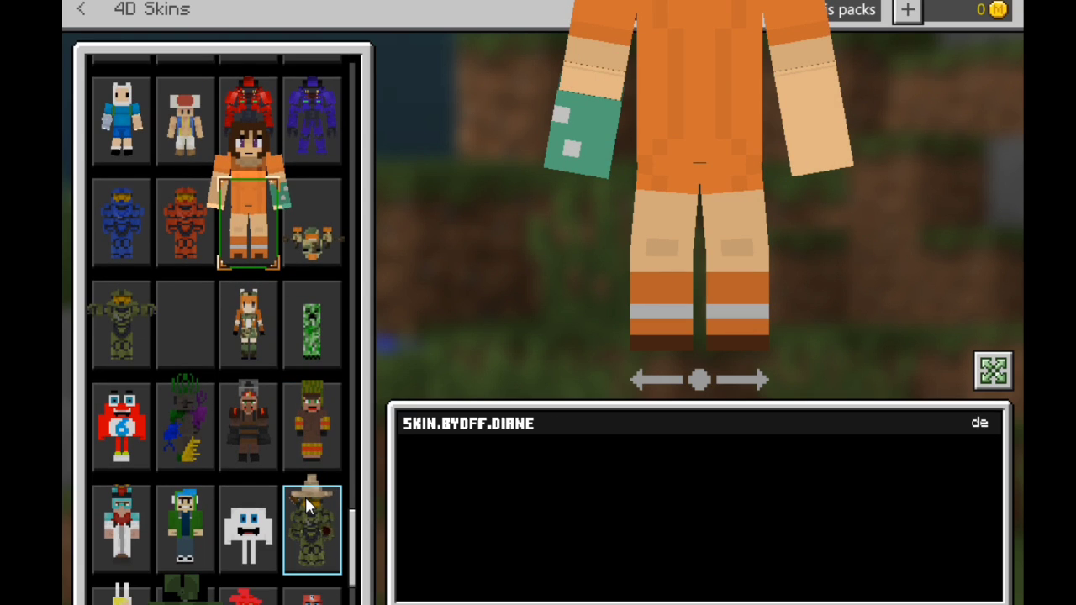
pyautogui.click(185, 253)
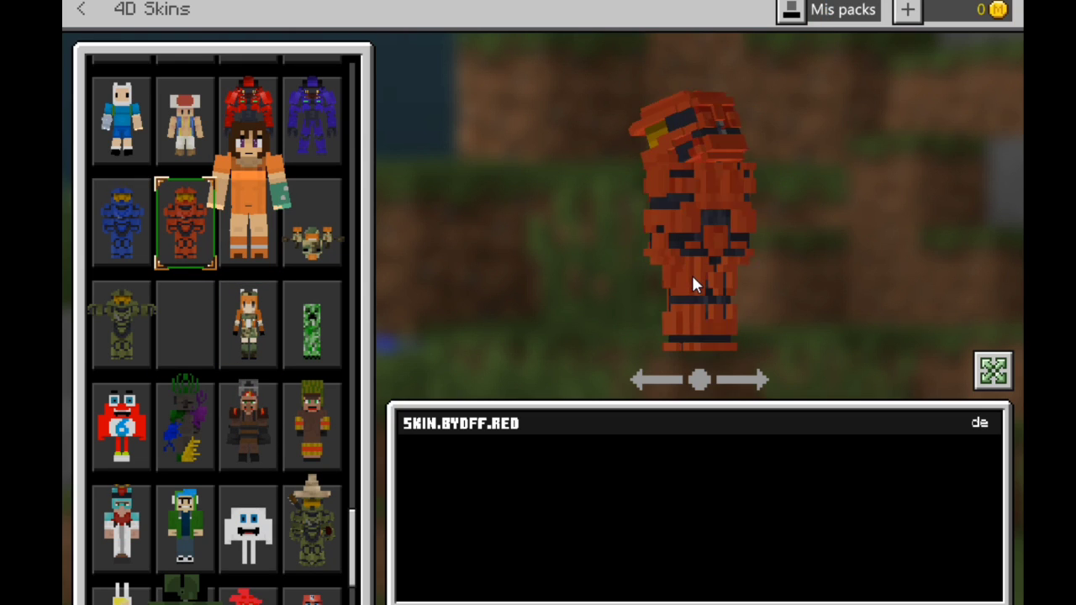
# Preview the green military vehicle skin and rotate its model to inspect it from the front and side.
pyautogui.scroll(-3, 296, 335)
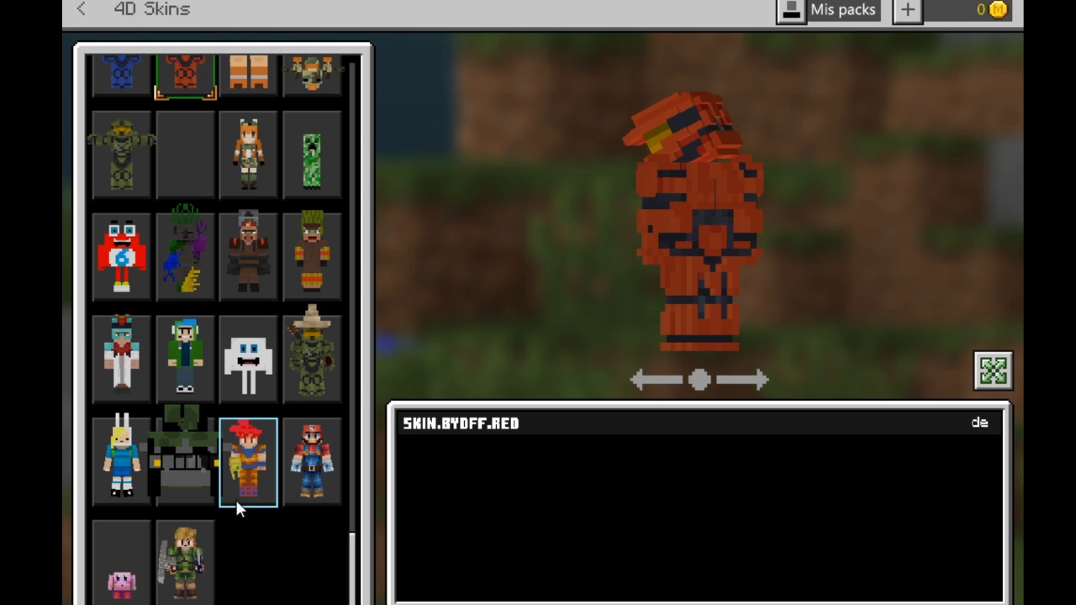
pyautogui.click(191, 460)
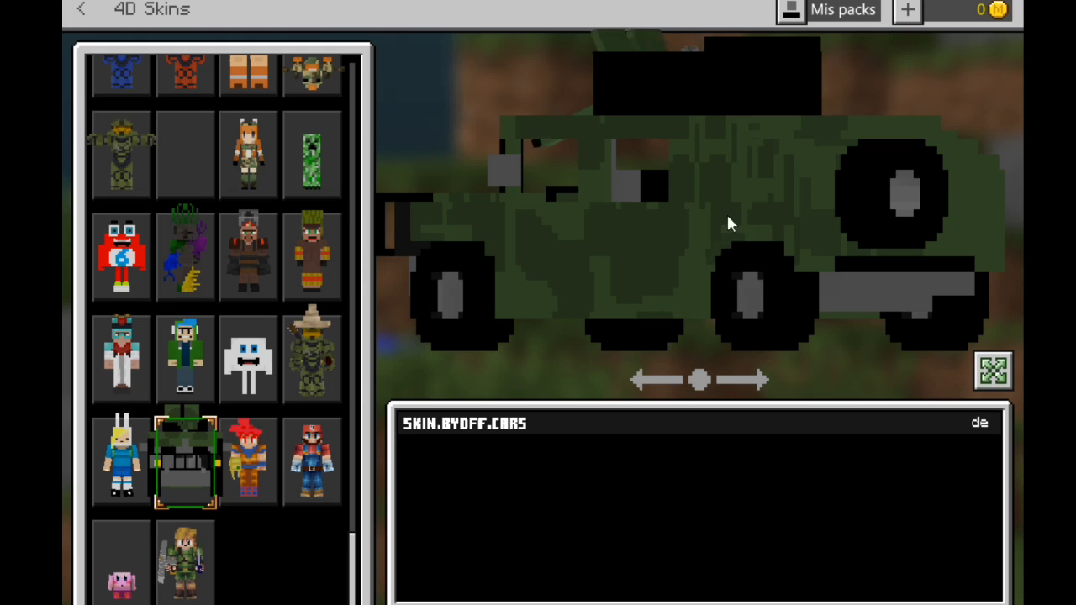
pyautogui.moveTo(748, 250); pyautogui.dragTo(703, 260)
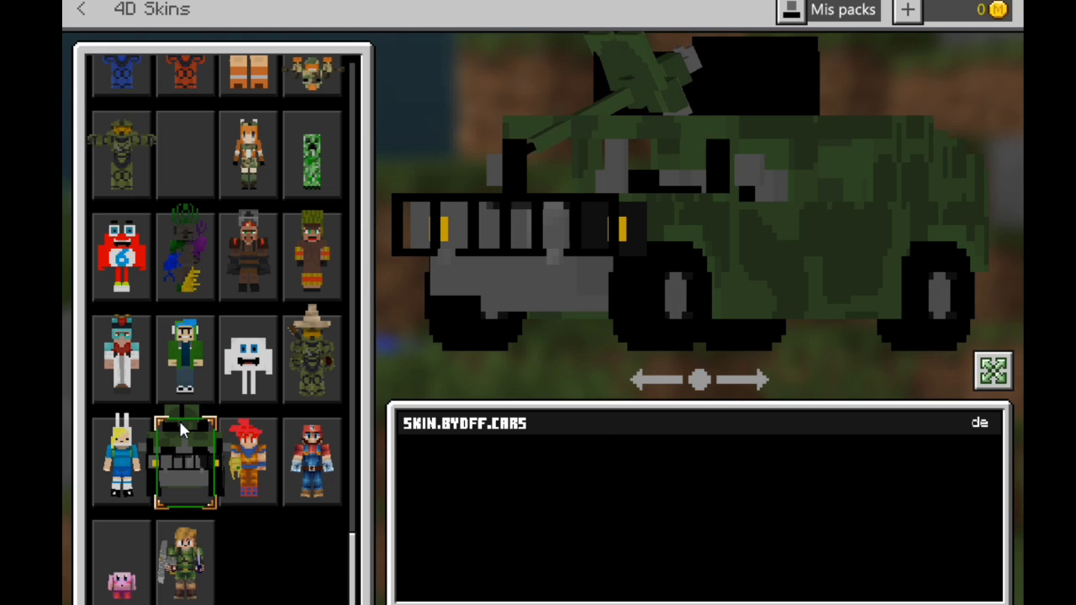
pyautogui.scroll(10, 186, 406)
pyautogui.scroll(10, 186, 406)
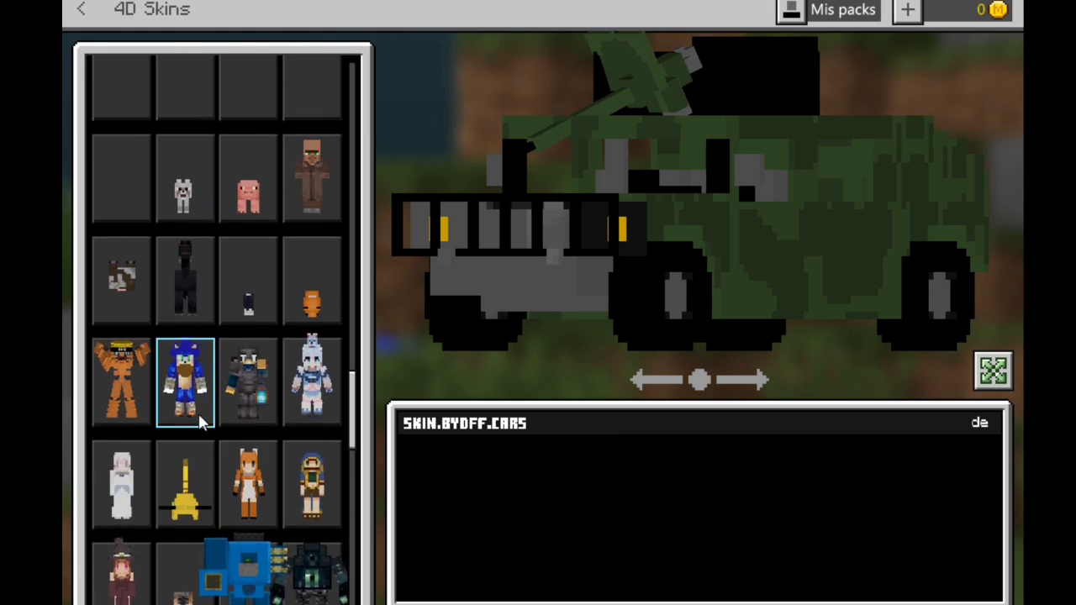